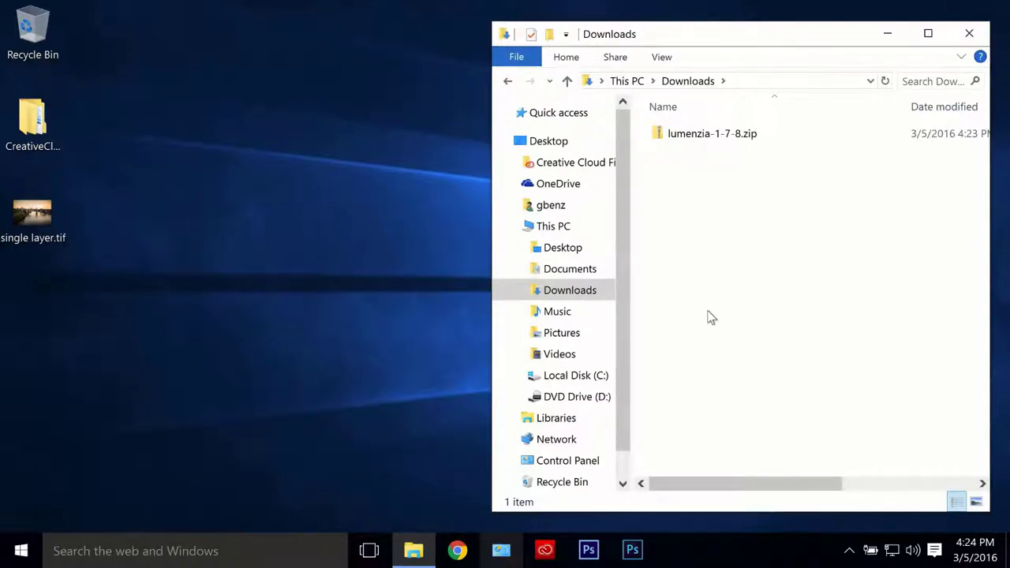
Select the 228 MB lumenzia-1-7-8.zip archive in the Downloads folder
click(680, 136)
Extract All from lumenzia-1-7-8.zip into the default lumenzia-1-7-8 folder in Downloads
right_click(687, 137)
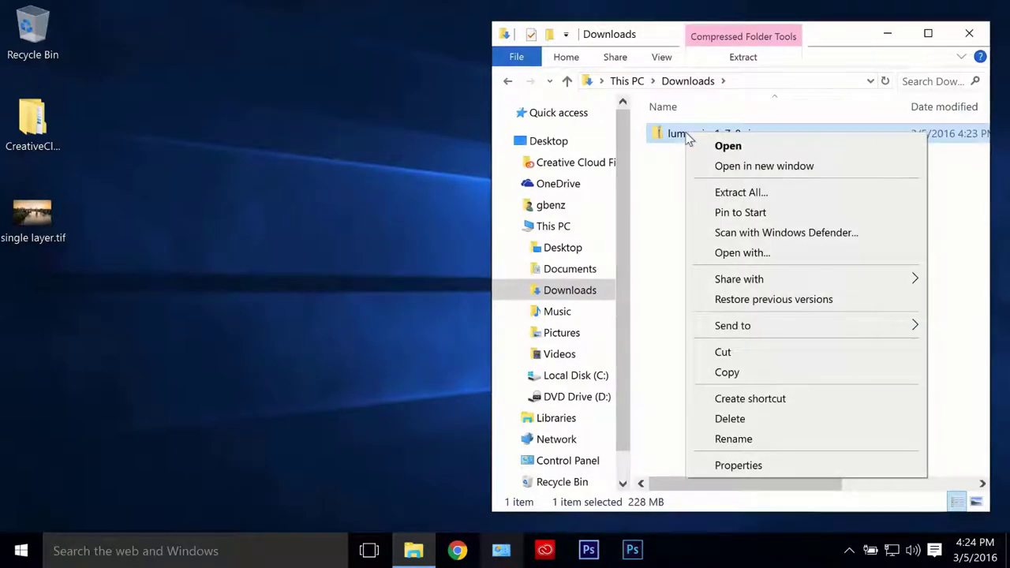
click(738, 193)
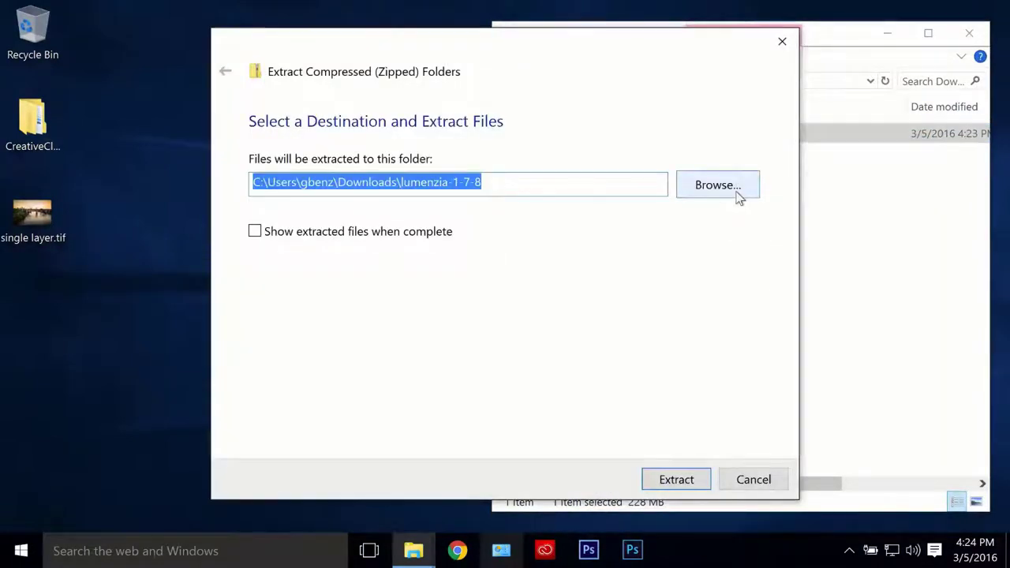
click(671, 482)
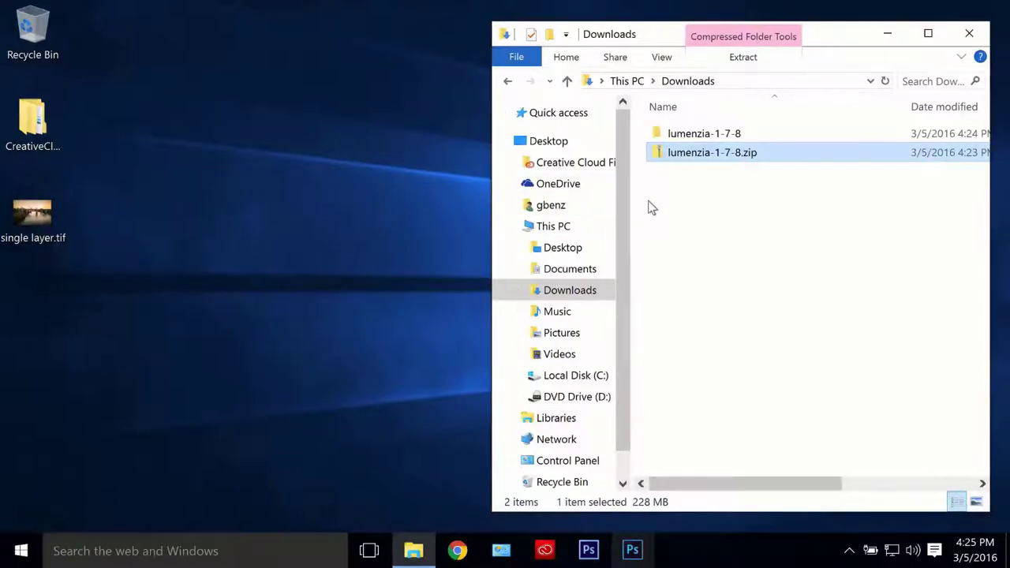
Open the lumenzia-1-7-8 folder and highlight its How to install guide
double_click(703, 134)
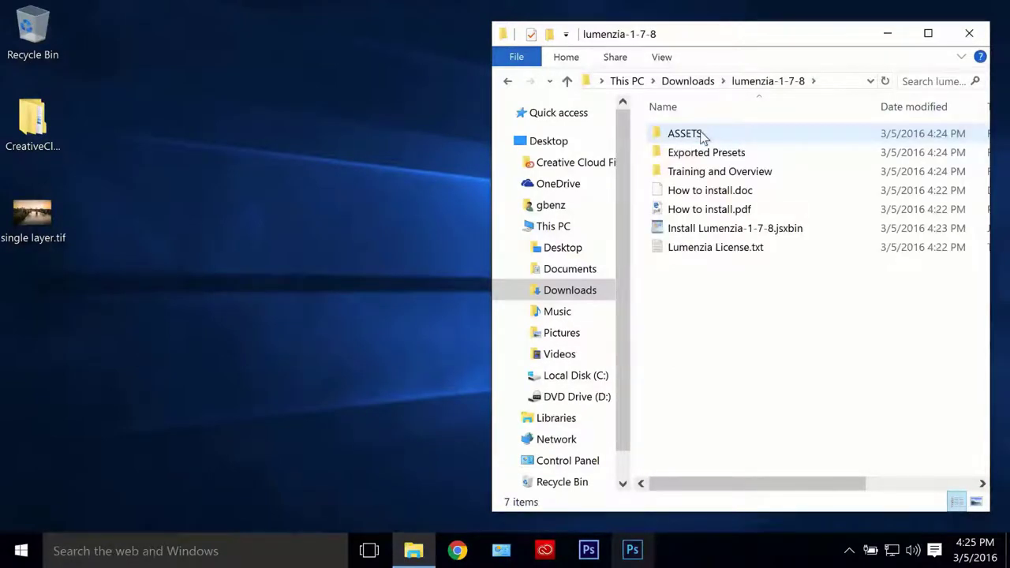
click(696, 192)
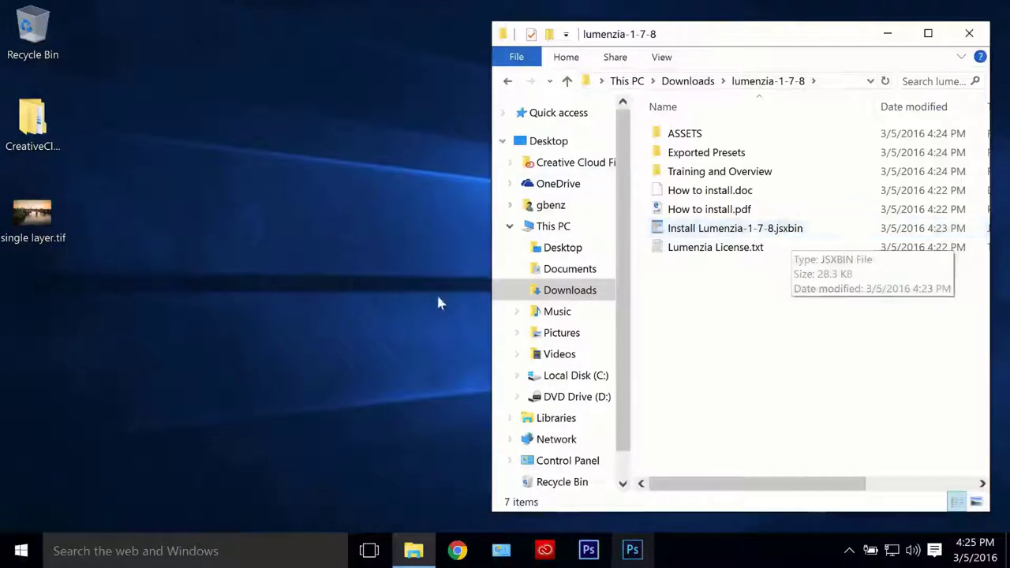
Launch Adobe Photoshop CC 2015 from the taskbar as administrator, approving the UAC prompt
right_click(636, 553)
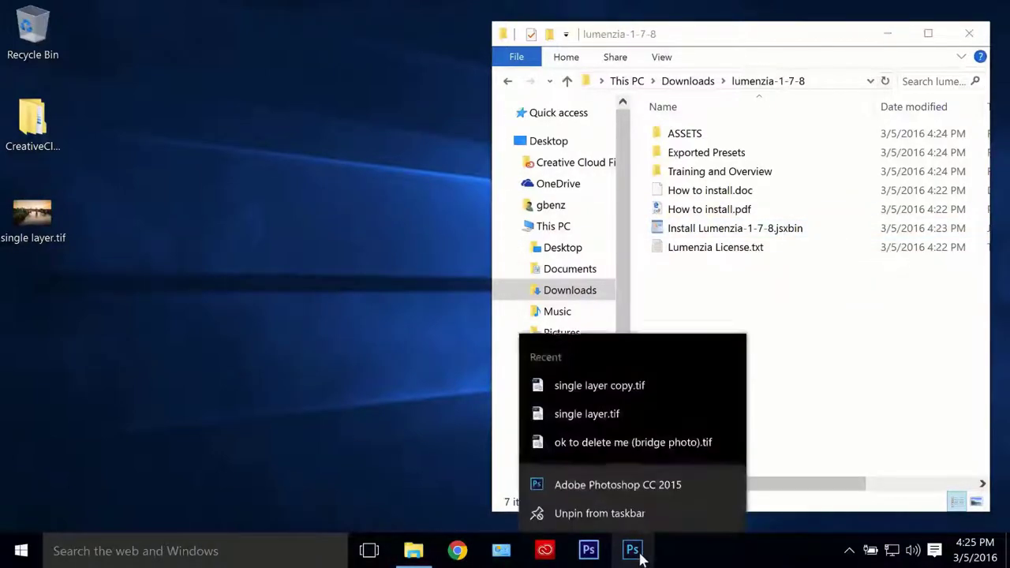
right_click(620, 490)
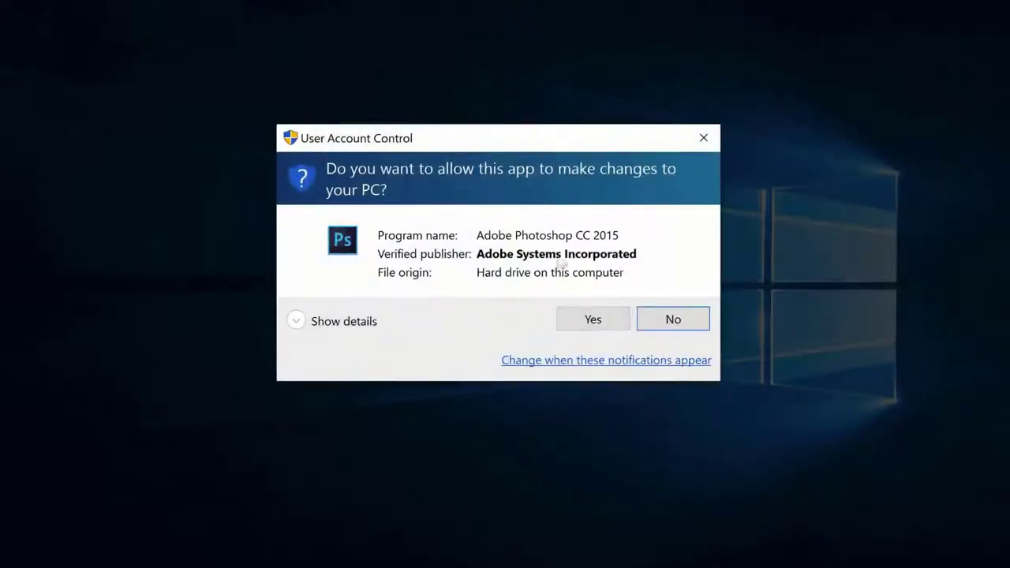
click(585, 320)
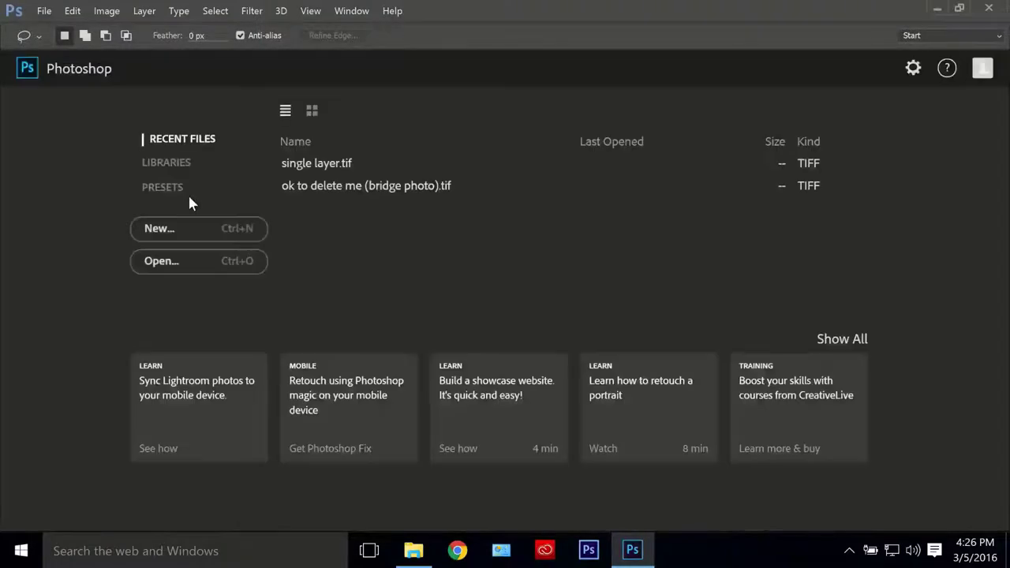
Run Install Lumenzia-1-7-8.jsxbin through File > Scripts > Browse with the JSXBIN file filter
key(Escape)
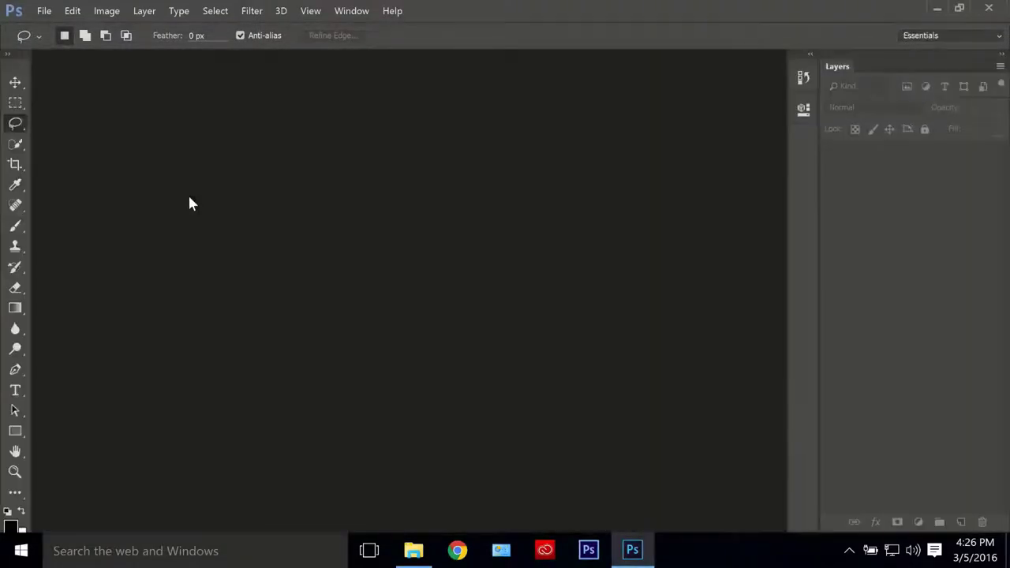
click(45, 11)
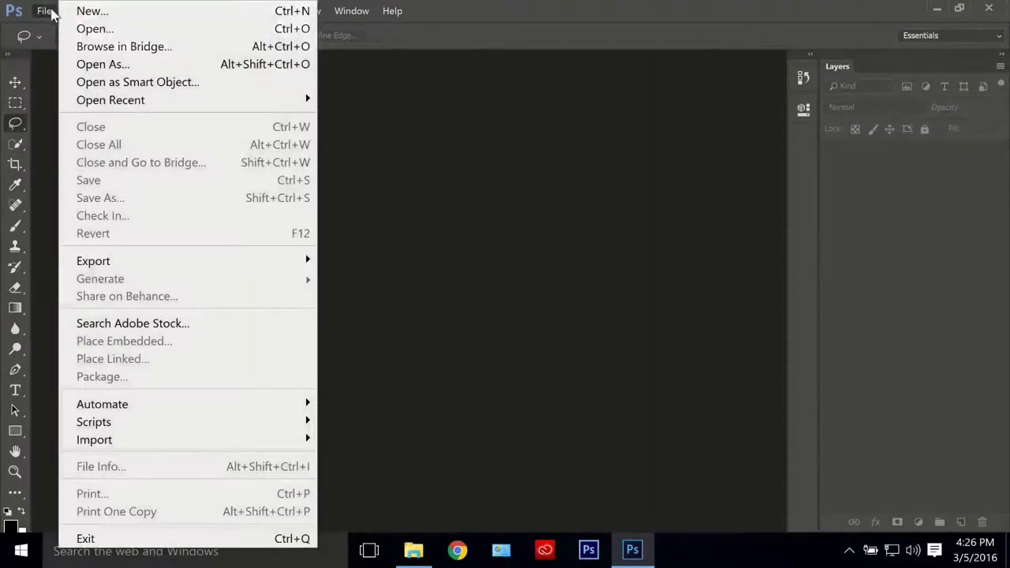
mouse_move(266, 423)
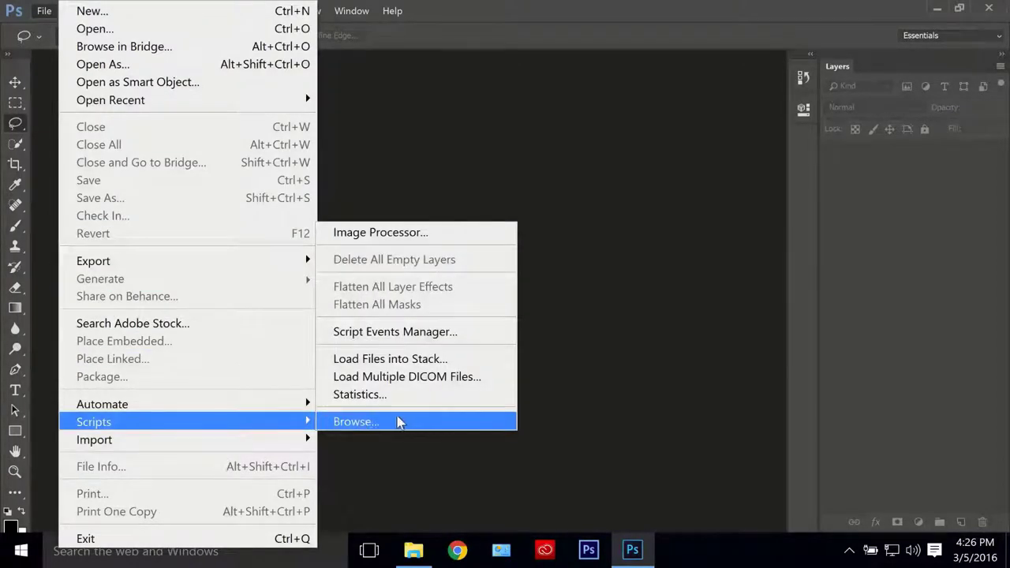
click(401, 422)
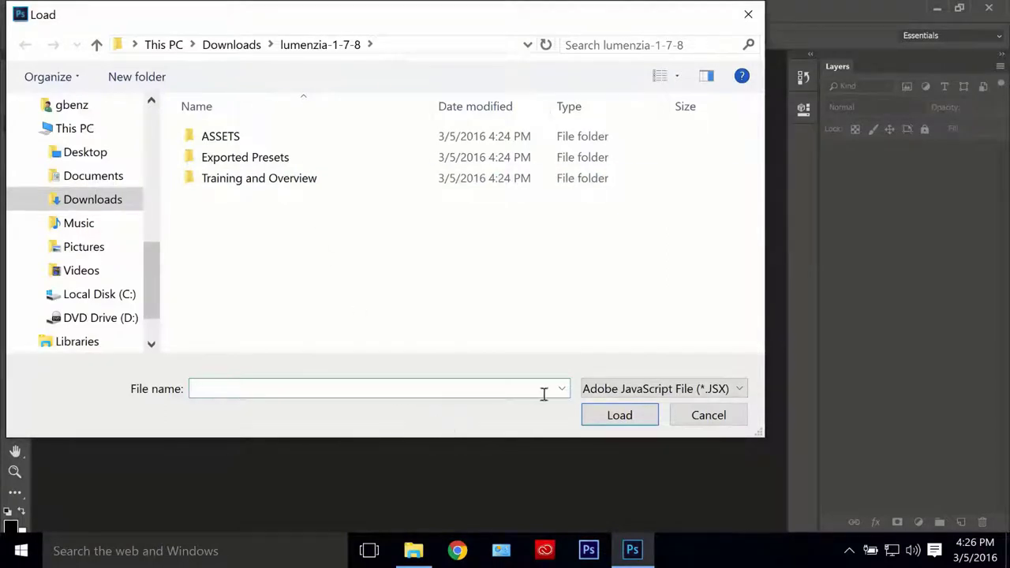
click(602, 389)
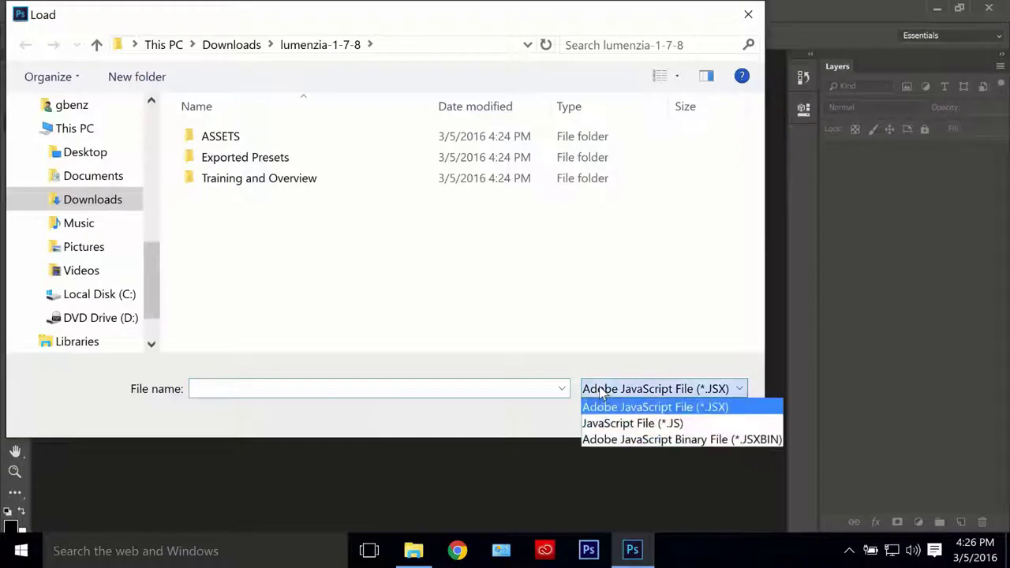
click(614, 442)
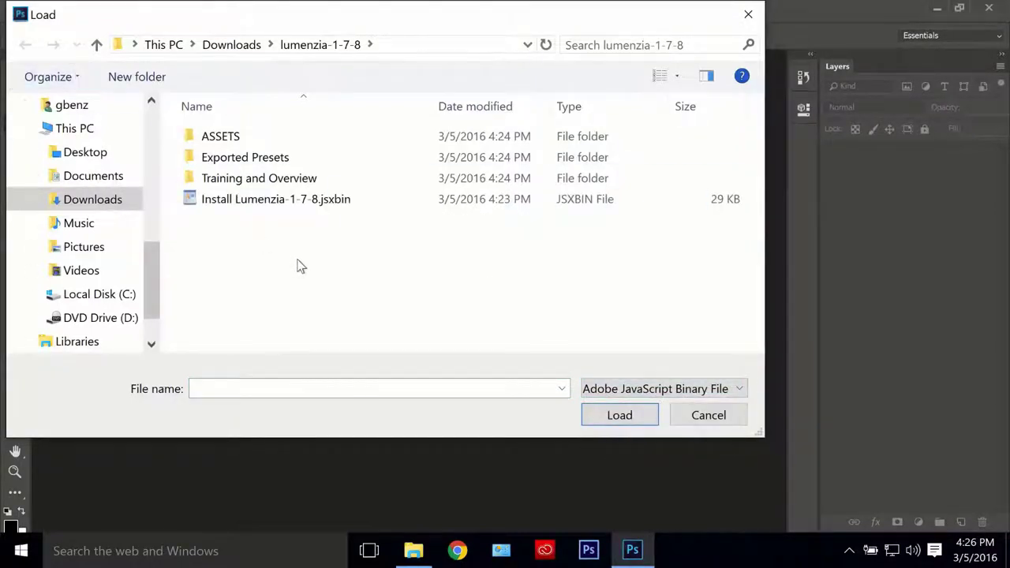
click(262, 204)
double_click(262, 203)
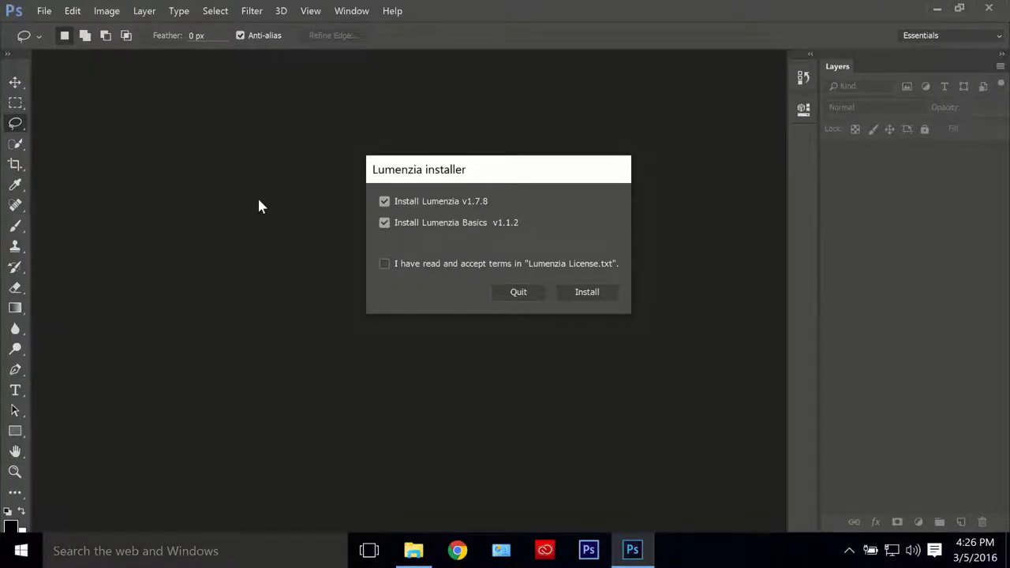
Accept the license and install Lumenzia v1.7.8 and Basics v1.1.2, dismissing both confirmations
click(385, 266)
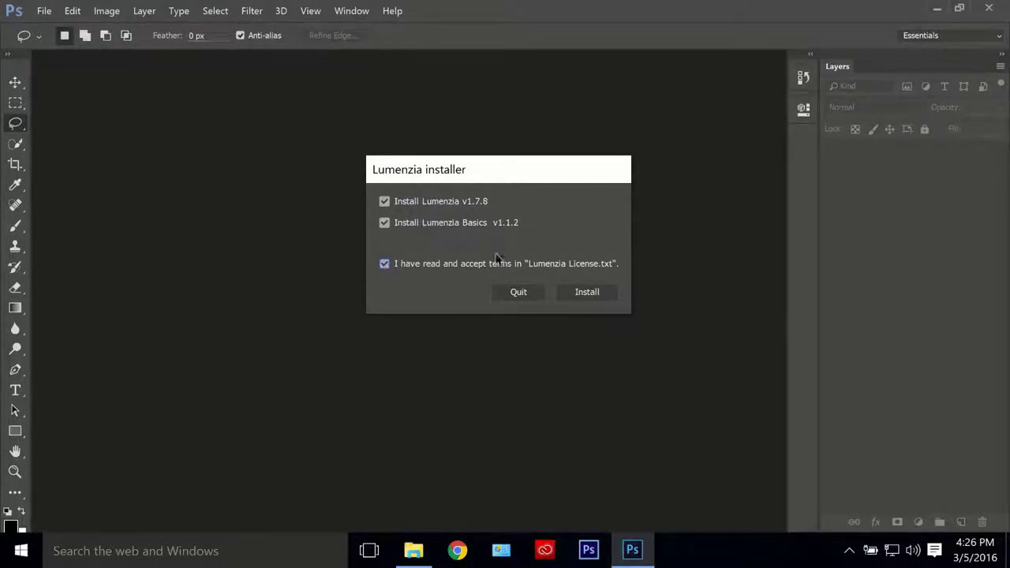
click(579, 292)
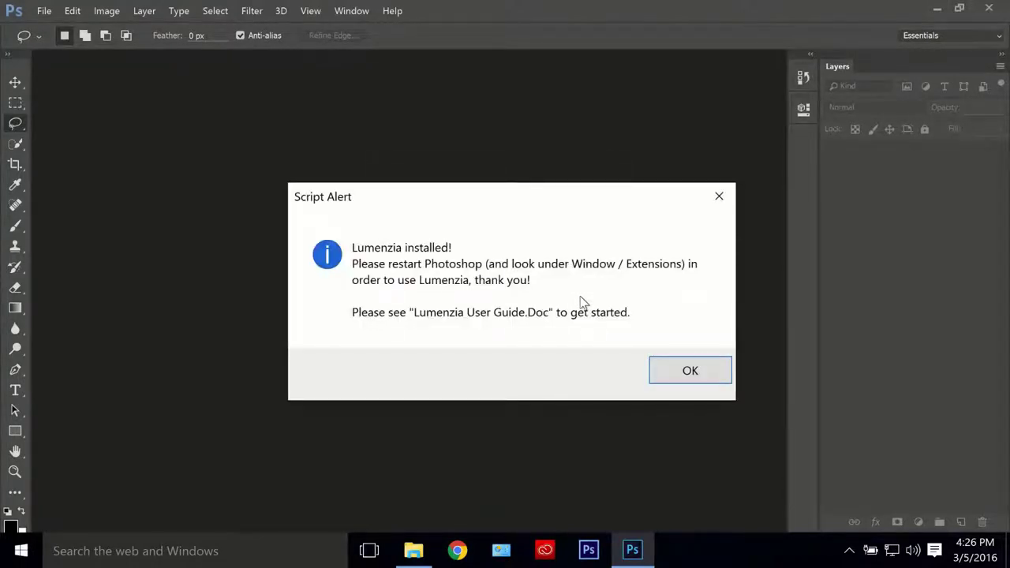
click(684, 376)
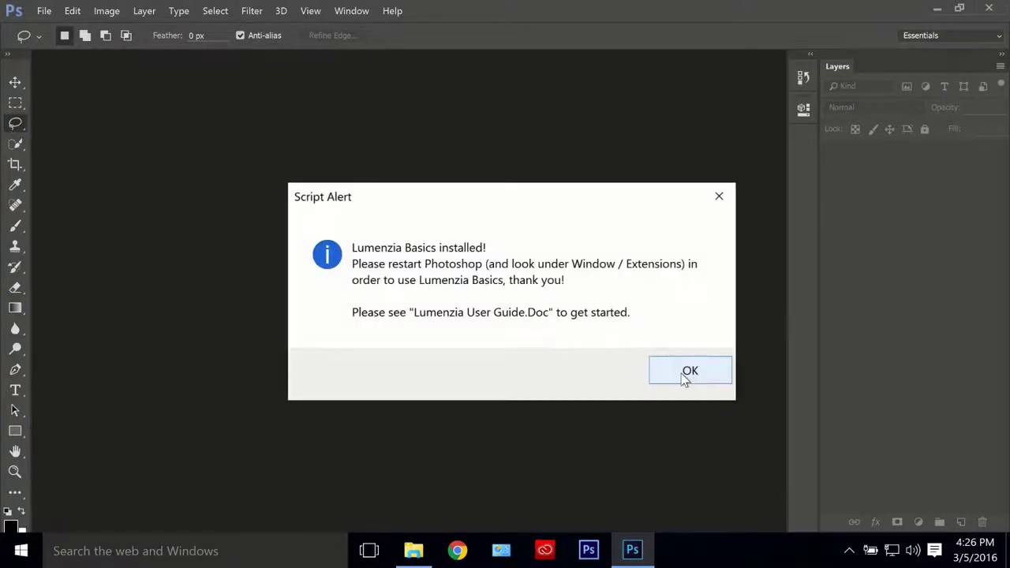
click(683, 374)
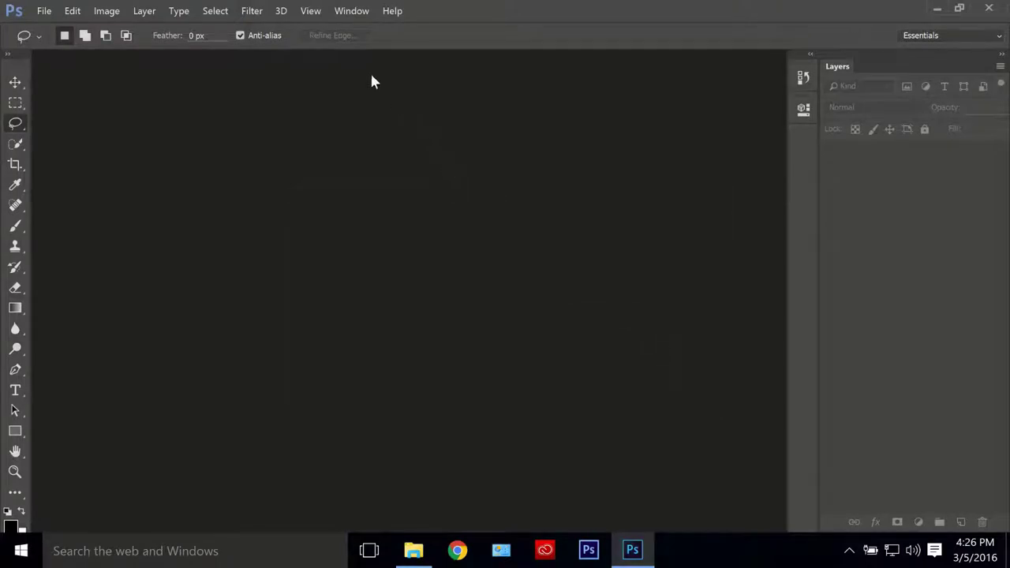
Check Window > Extensions for the new panels, then close and relaunch Photoshop
click(346, 10)
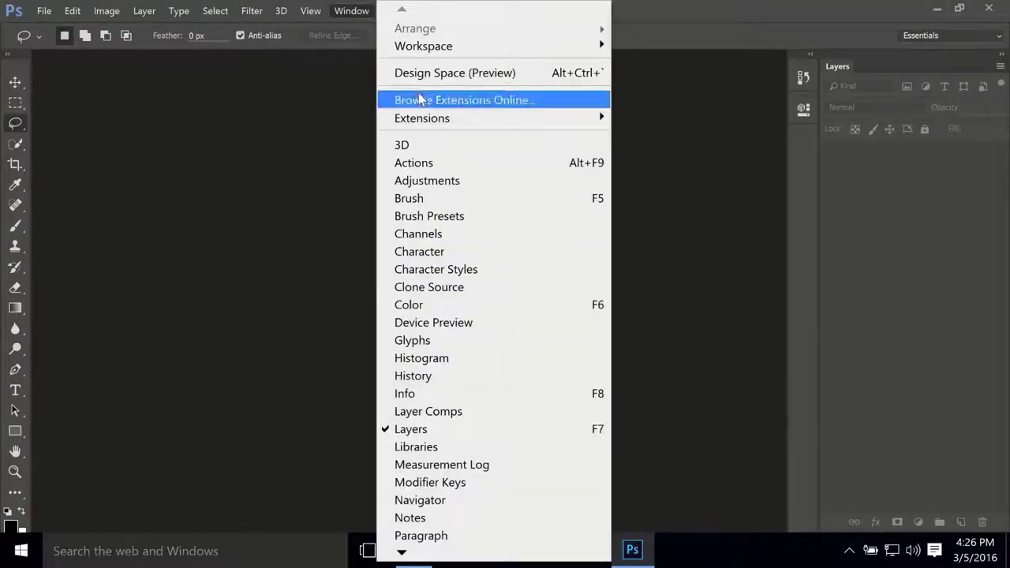
mouse_move(431, 116)
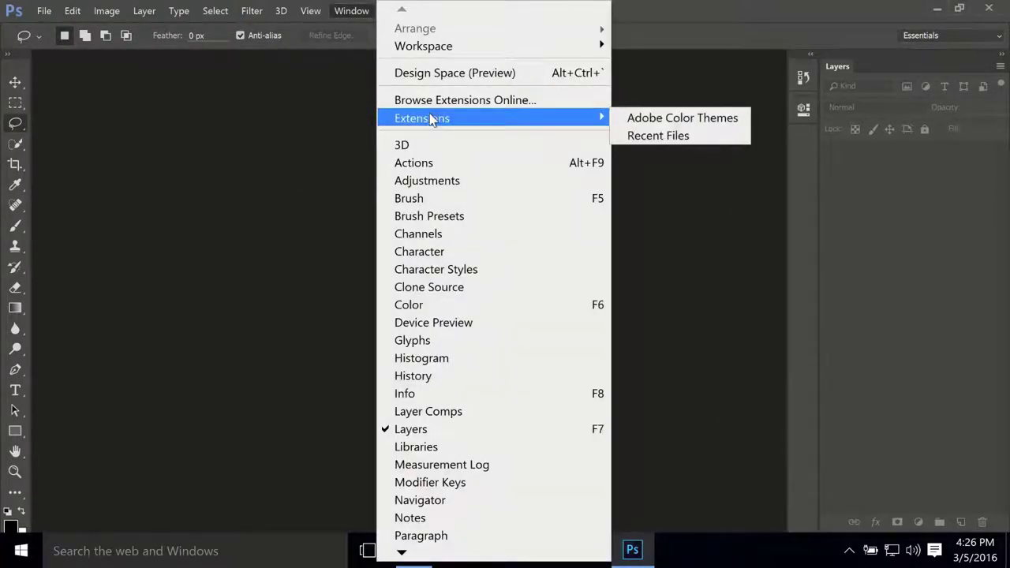
click(332, 157)
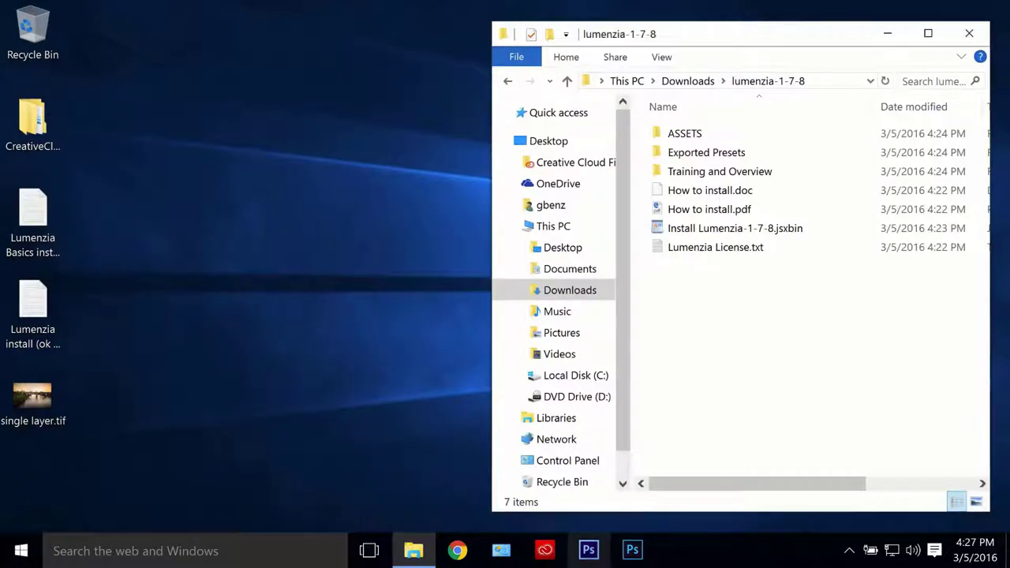
click(631, 551)
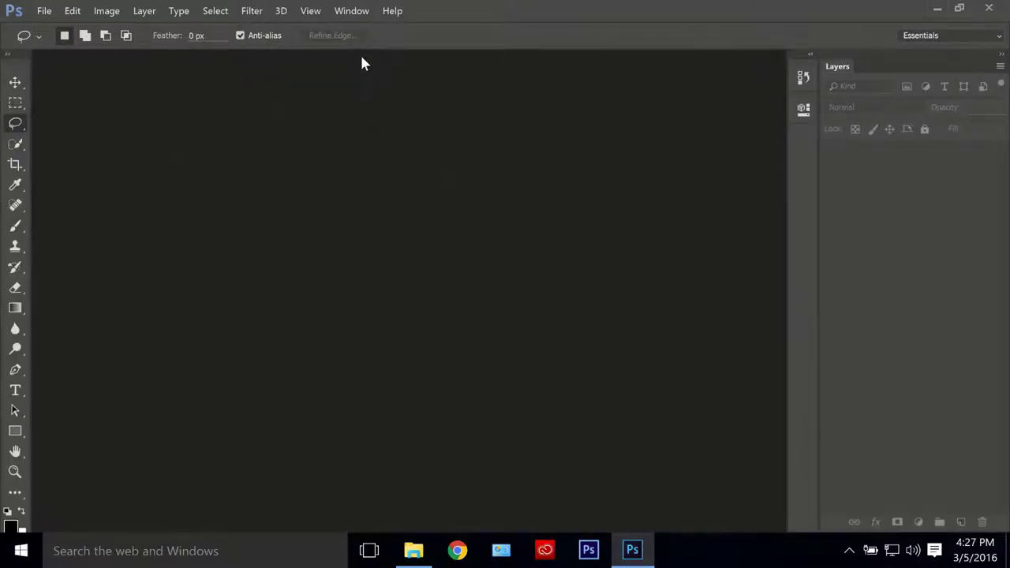
Open the Basics panel from Window > Extensions
click(352, 11)
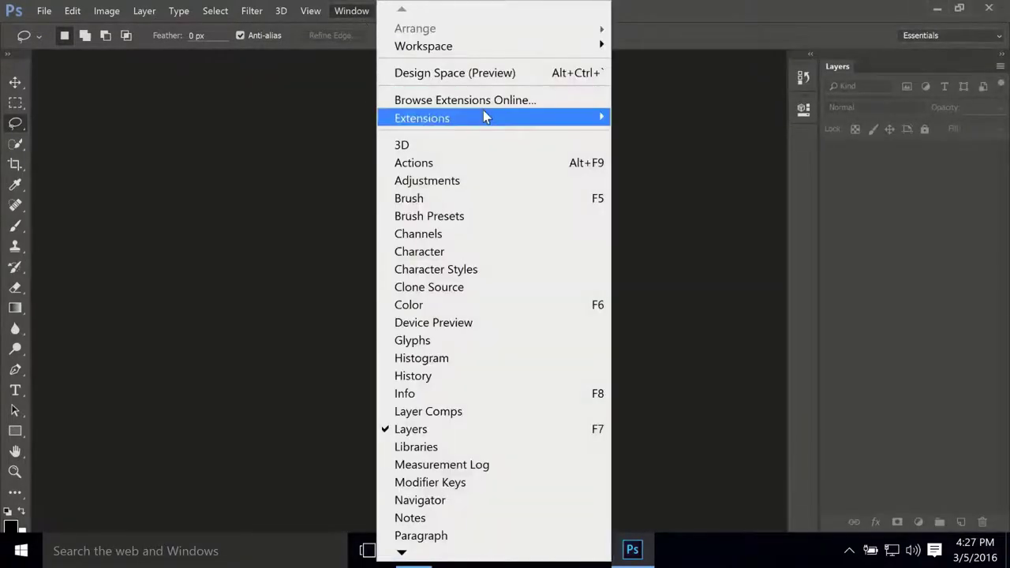
mouse_move(485, 117)
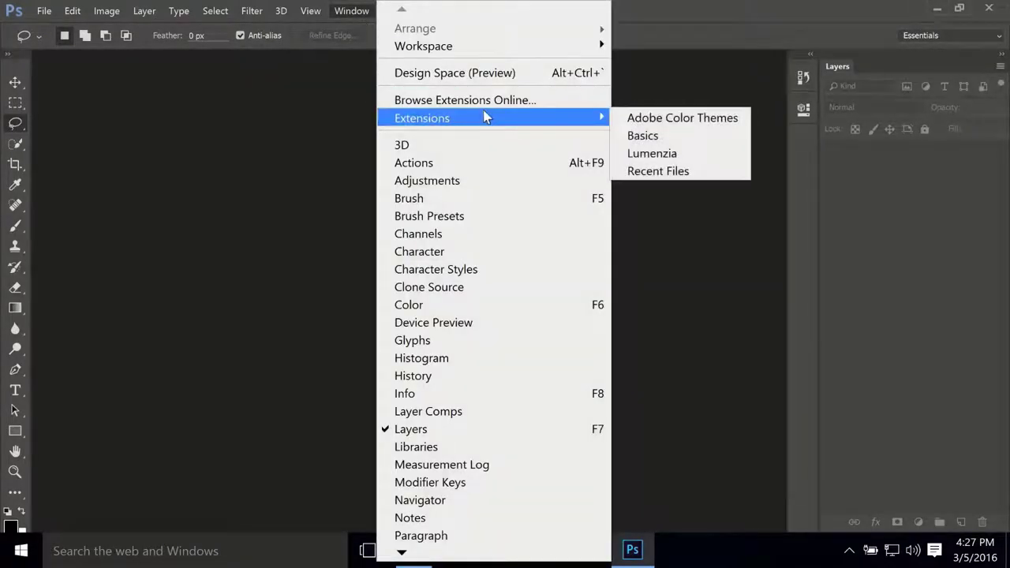
click(668, 138)
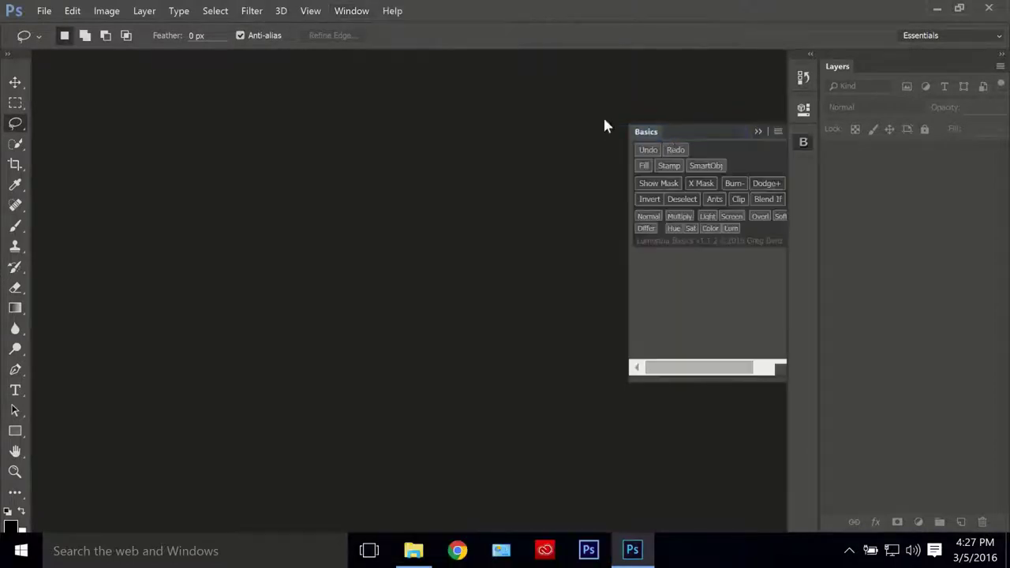
Open the Lumenzia panel and enlarge it so all its buttons show
click(365, 15)
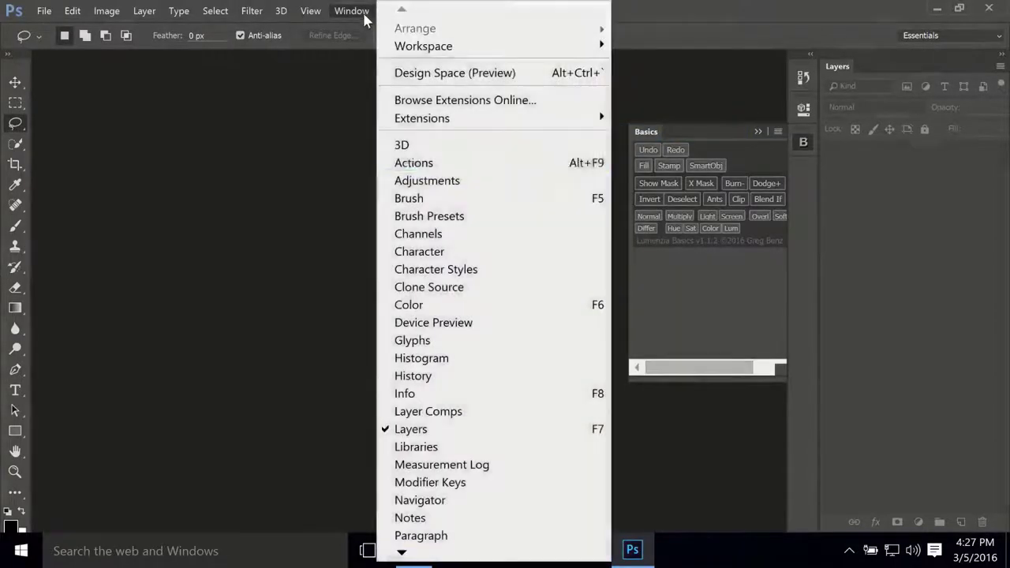
mouse_move(562, 122)
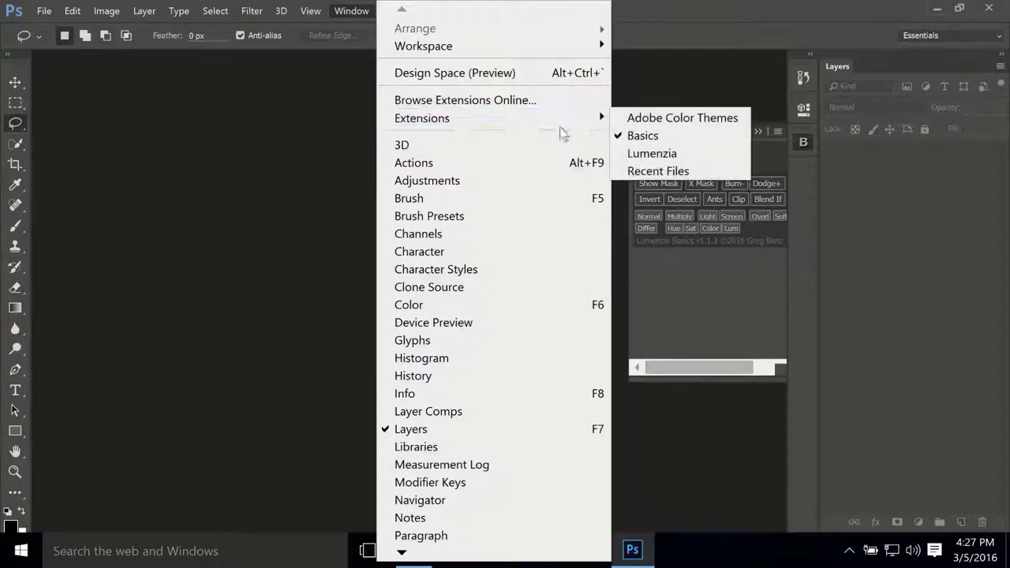
click(663, 154)
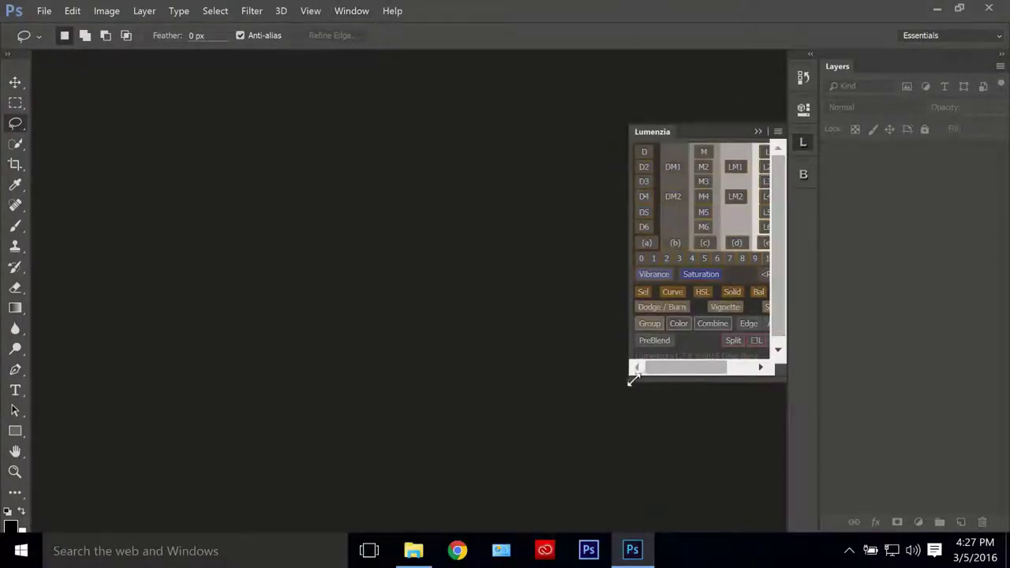
drag(632, 380, 596, 395)
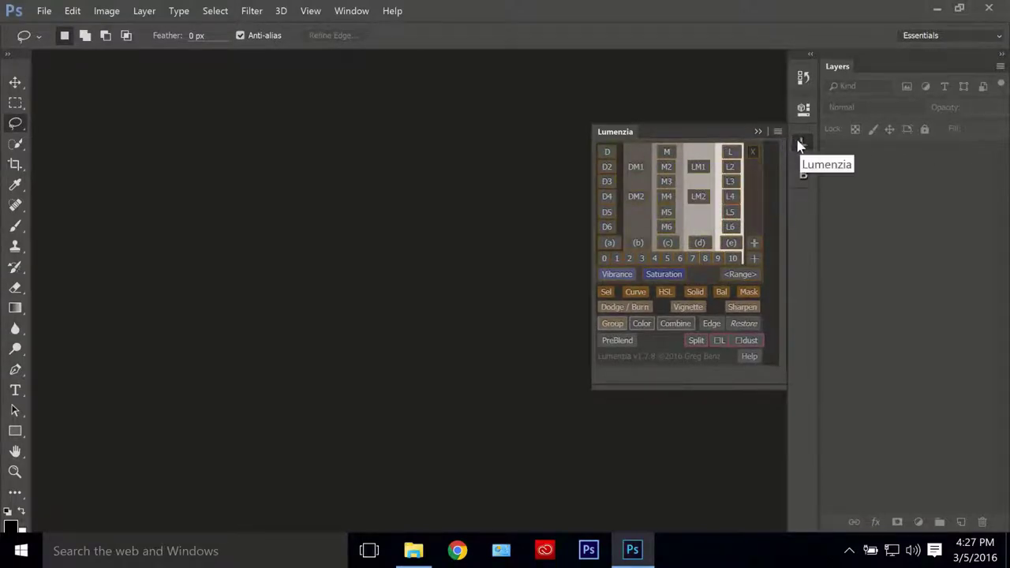
click(727, 168)
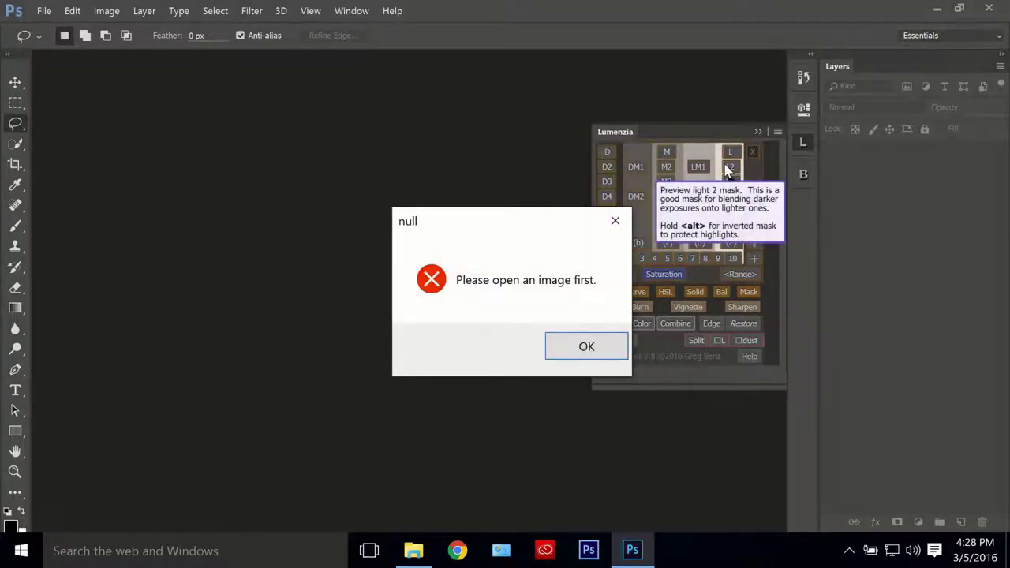
click(603, 347)
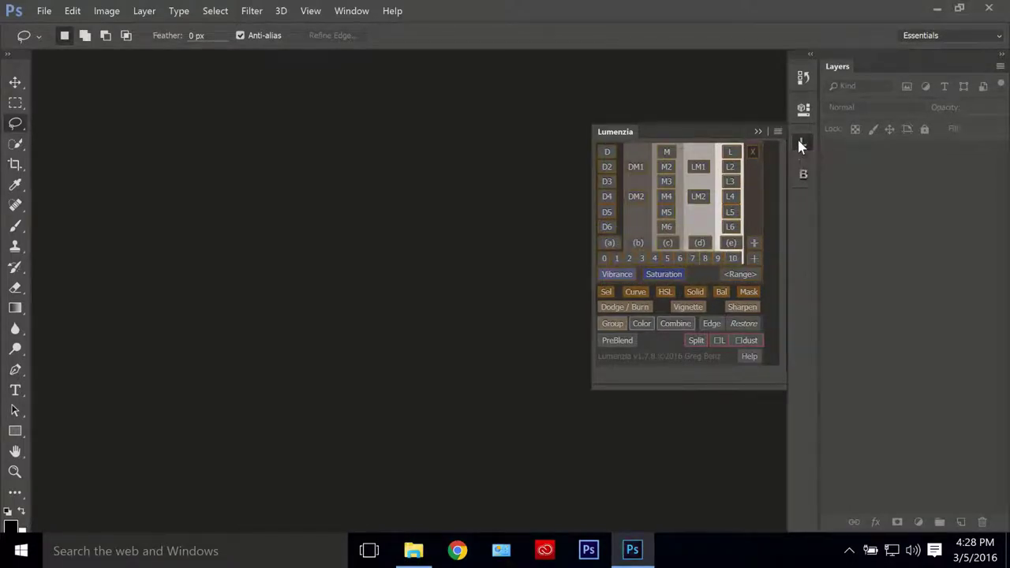
Dock the Lumenzia panel above Layers and group Basics with it
drag(800, 146, 860, 64)
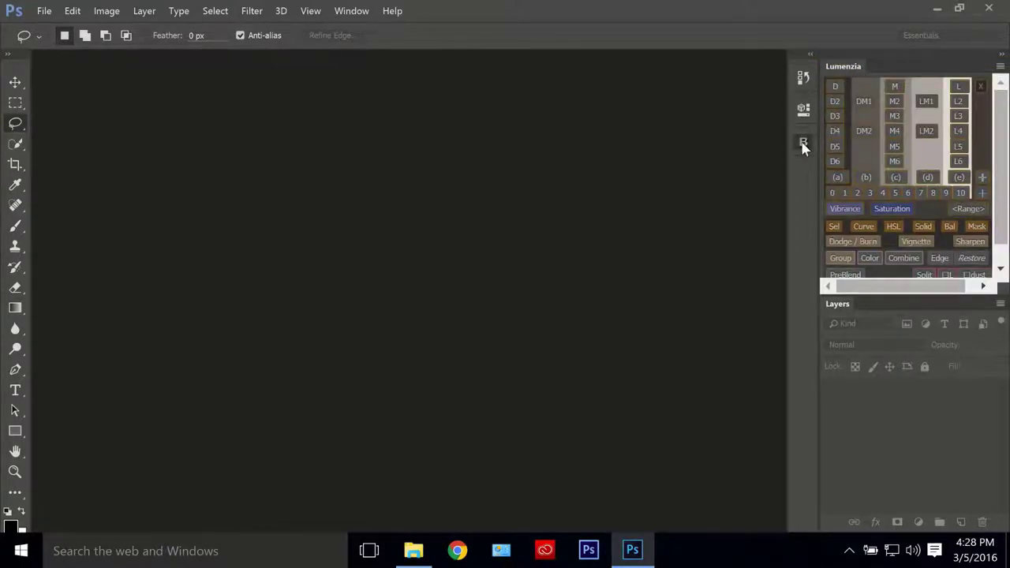
drag(804, 143, 882, 66)
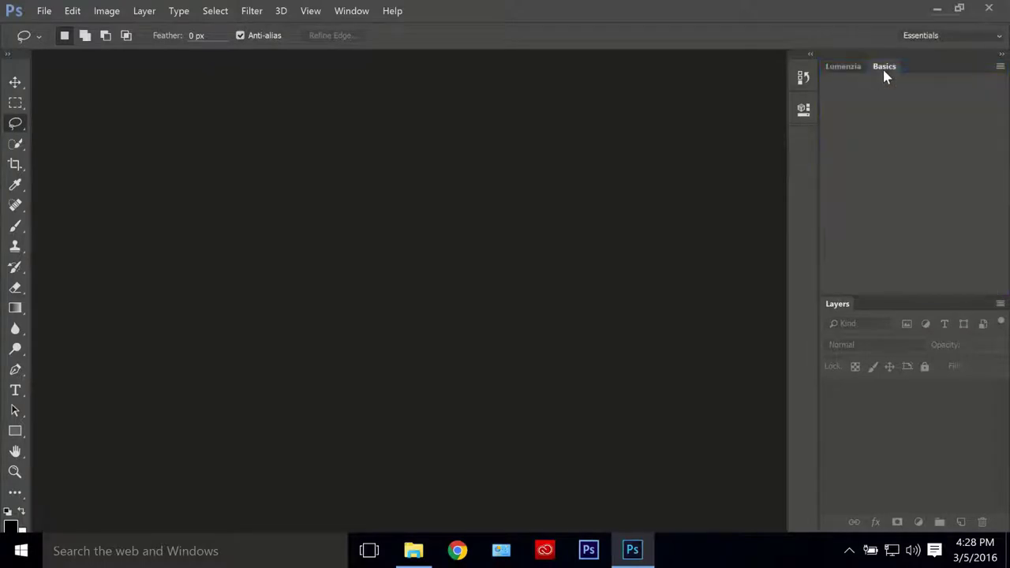
click(843, 68)
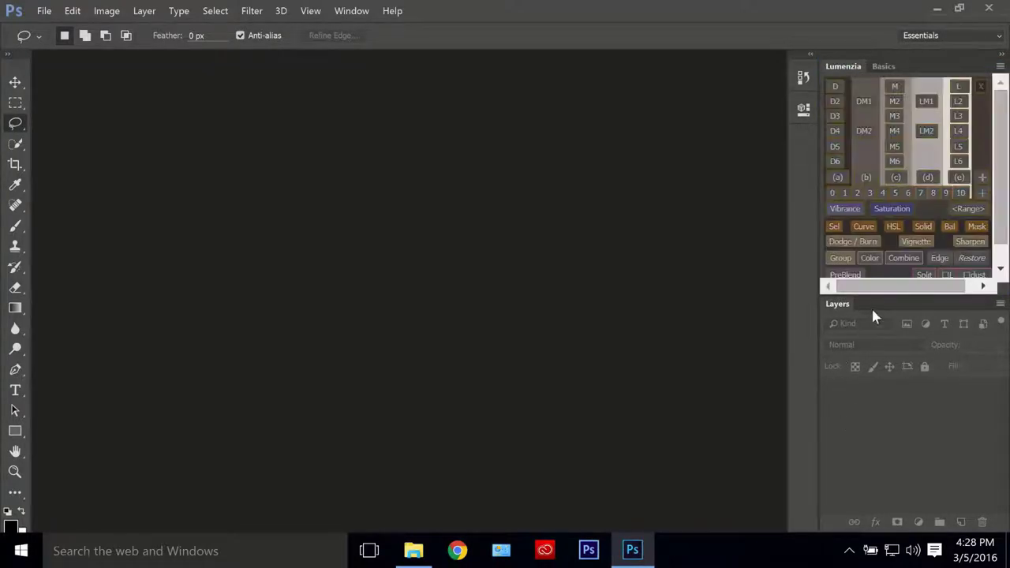
drag(876, 297, 877, 314)
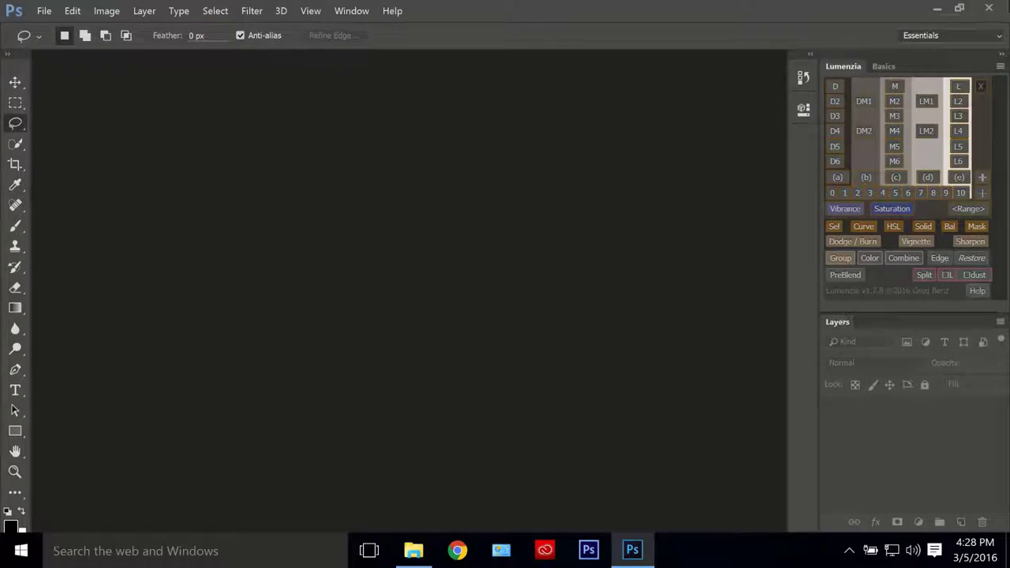
Collapse the Lumenzia/Basics panel group and close it with Close Tab Group
double_click(853, 70)
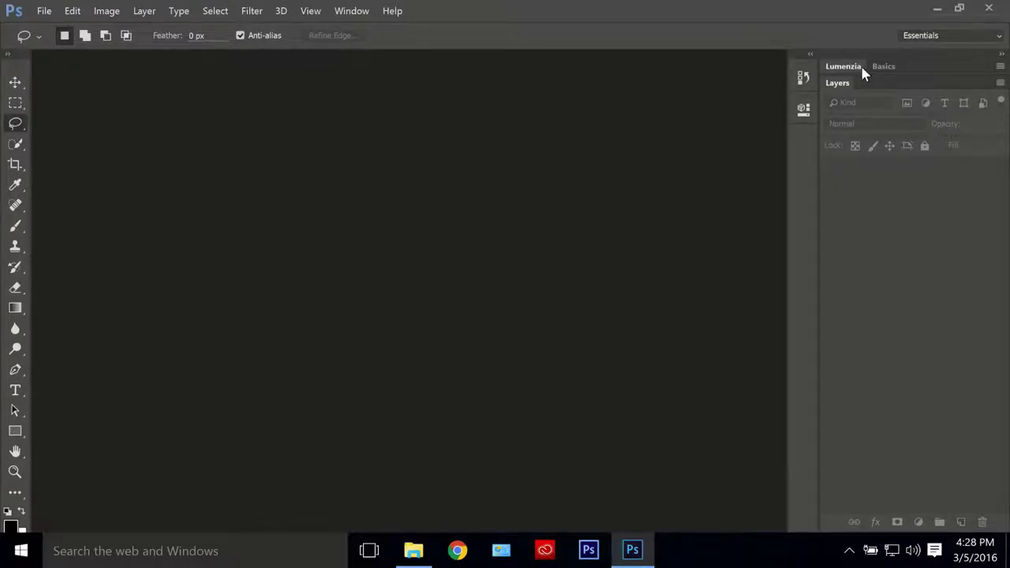
right_click(861, 69)
click(854, 93)
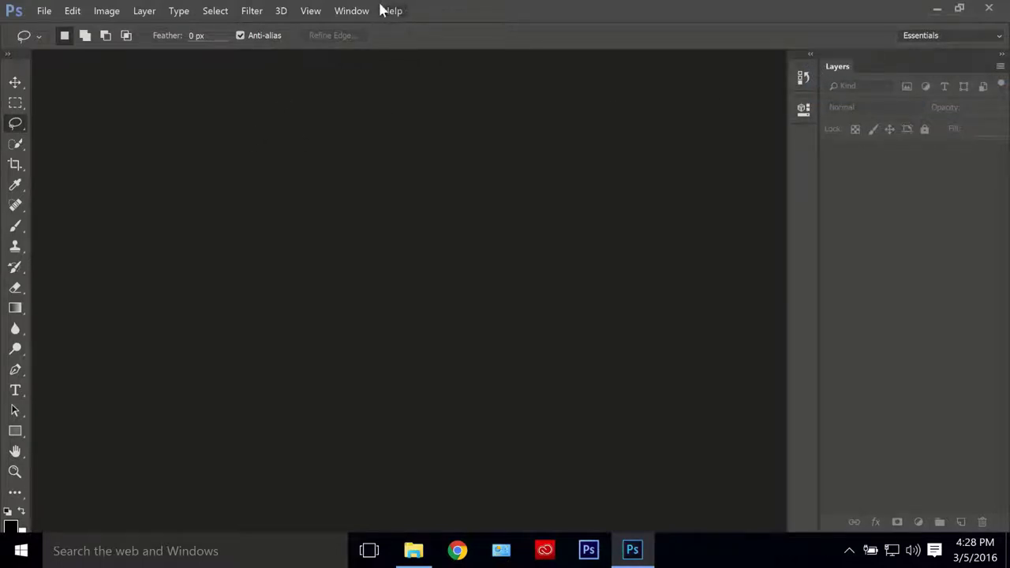
click(355, 11)
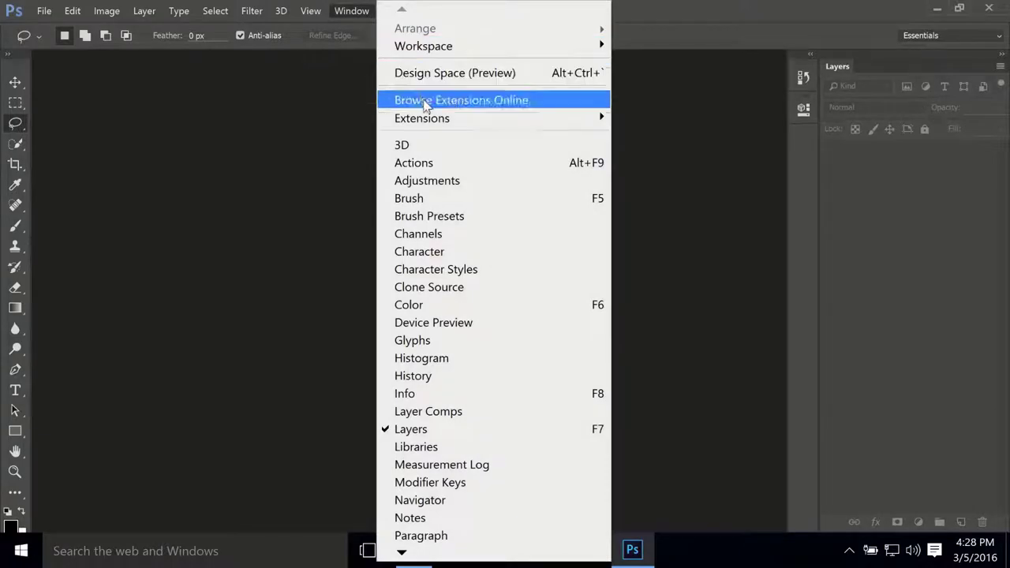
Reopen Lumenzia via Window > Extensions, restoring the Lumenzia/Basics group above Layers
mouse_move(426, 118)
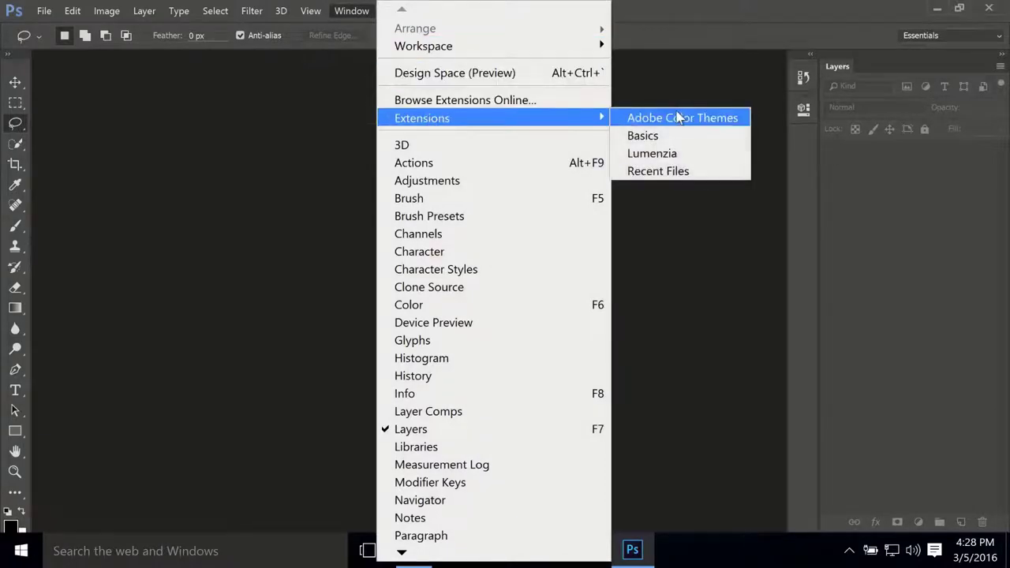
click(695, 153)
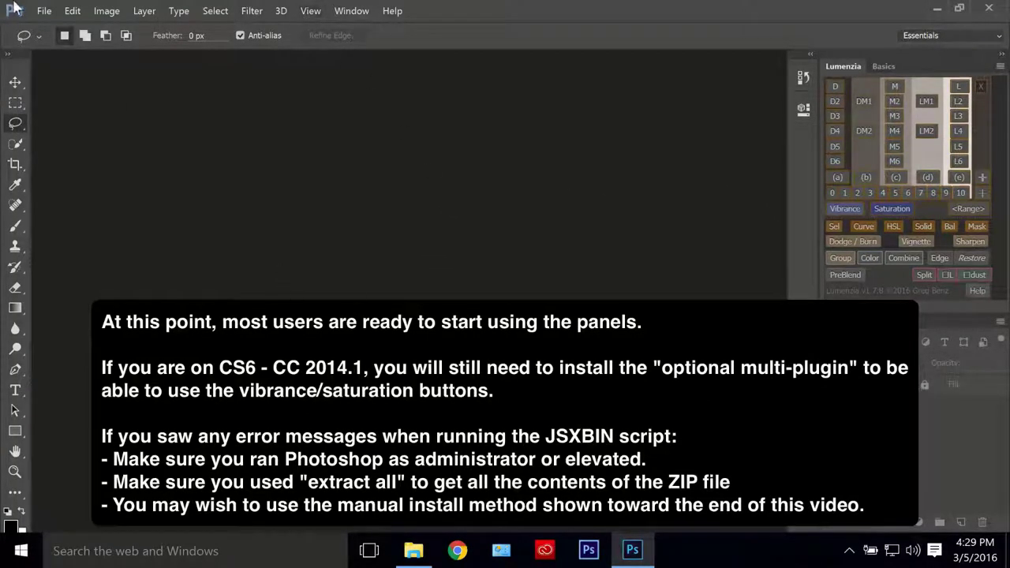
Create a new blank 7360 × 4912 px document, Untitled-1
click(44, 11)
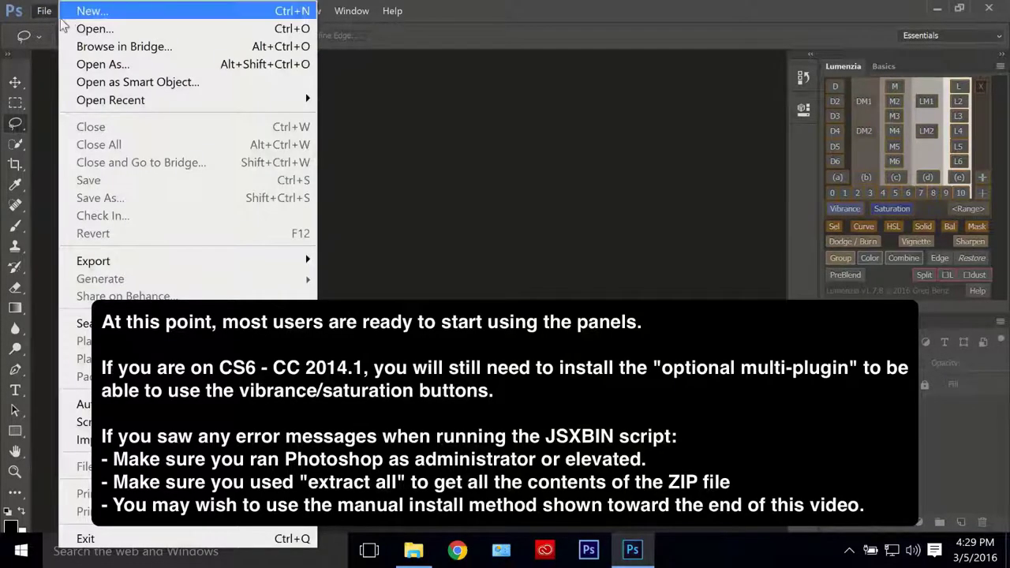
click(79, 12)
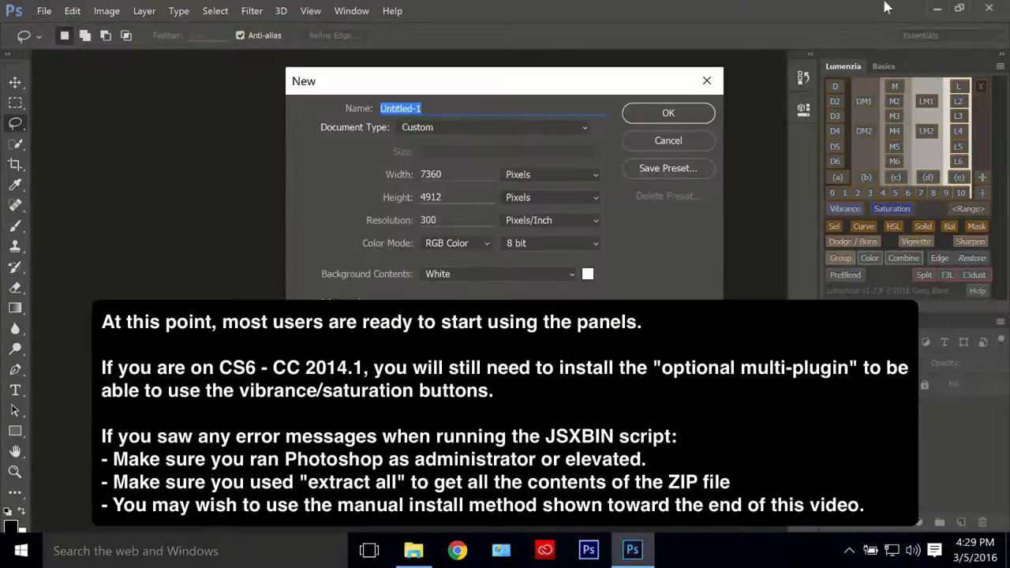
click(668, 113)
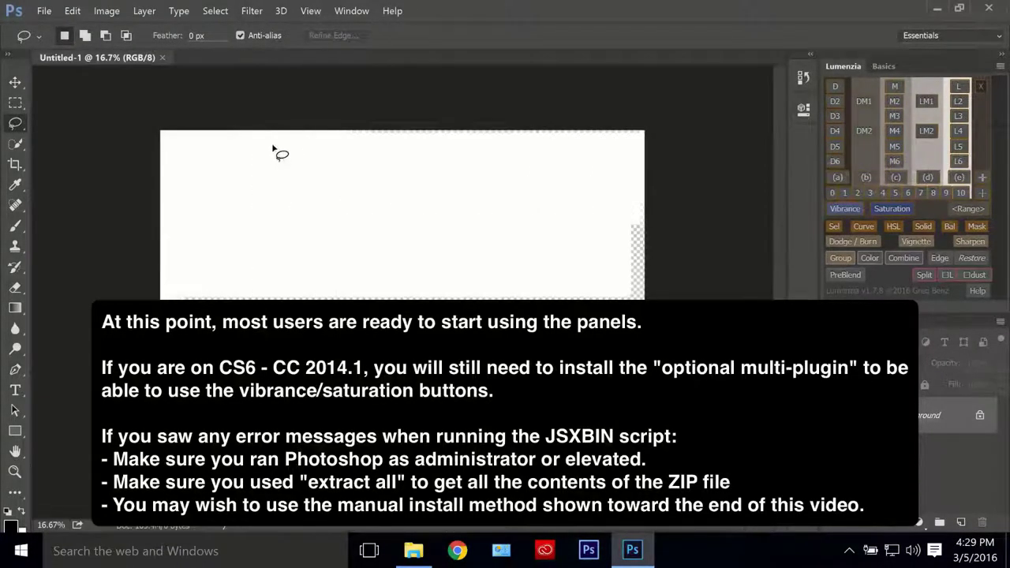
Confirm HSB/HSL appears under Filter > Other, then dismiss the menu without applying it
click(251, 11)
mouse_move(268, 377)
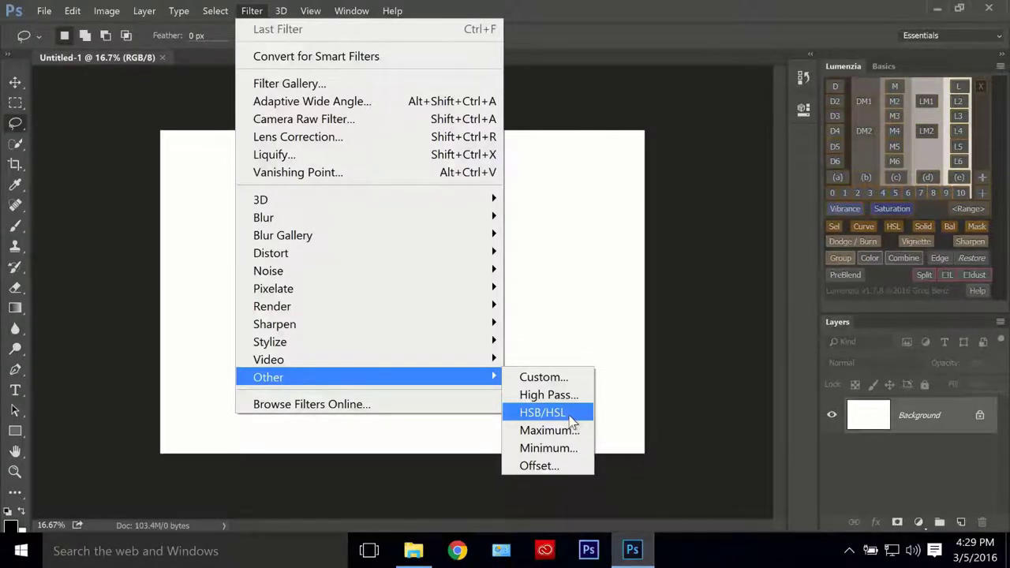
click(675, 286)
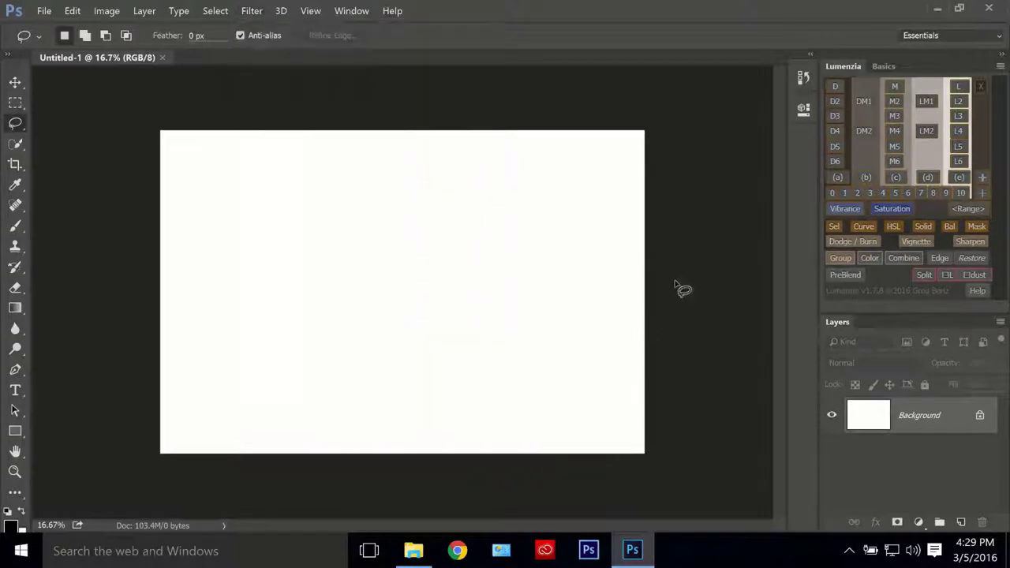
Quit Photoshop and scroll the install guide to page 6, 'Install the Optional Multi-plugin'
click(989, 7)
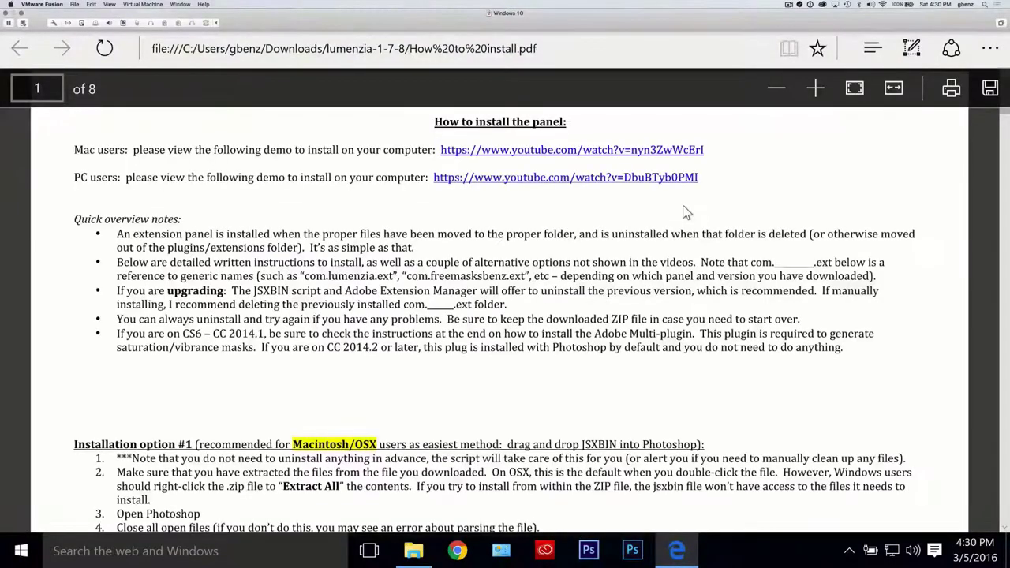
scroll(685, 211, down, 5)
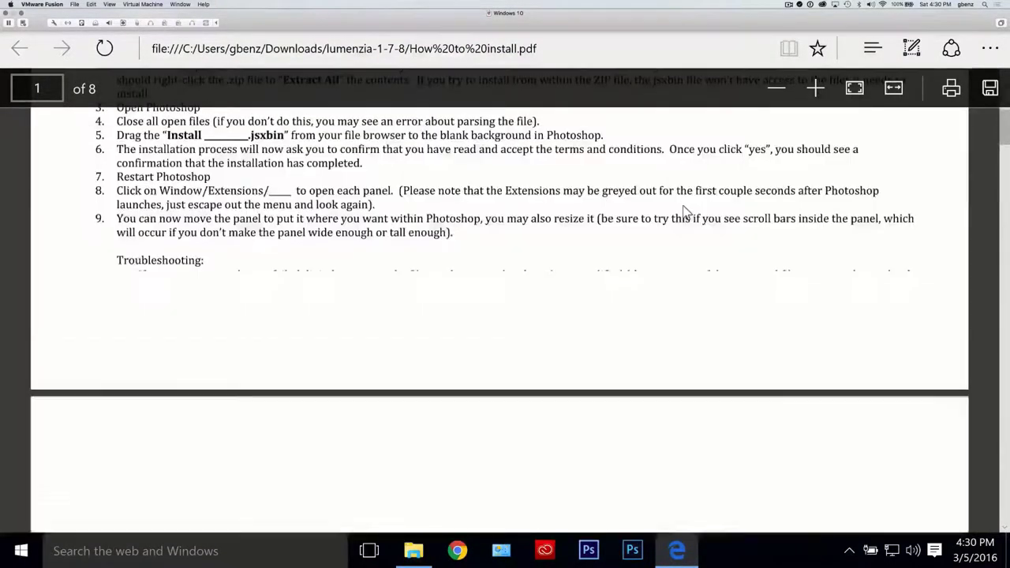
scroll(684, 209, down, 15)
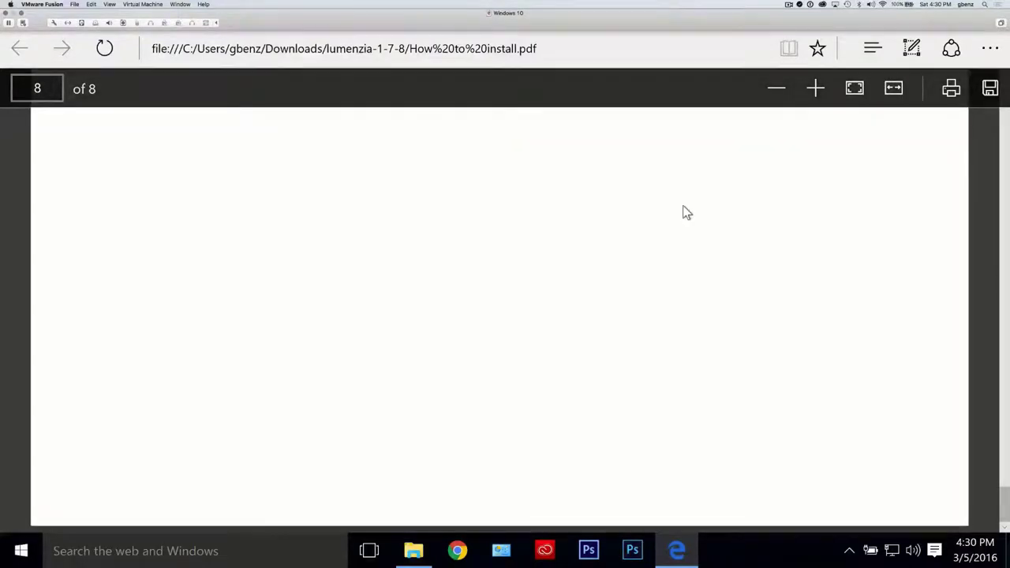
scroll(685, 211, down, 4)
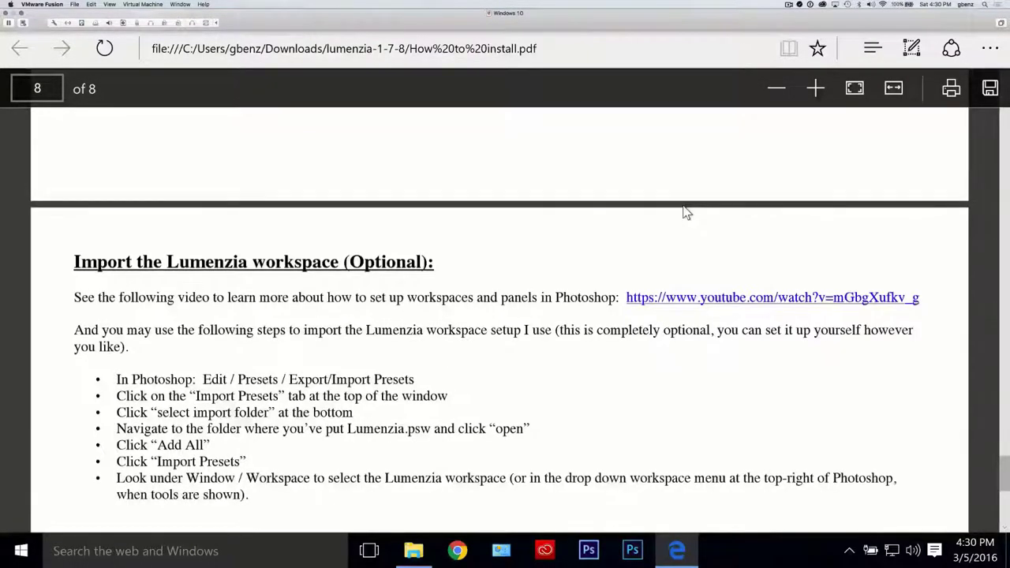
scroll(685, 212, down, 3)
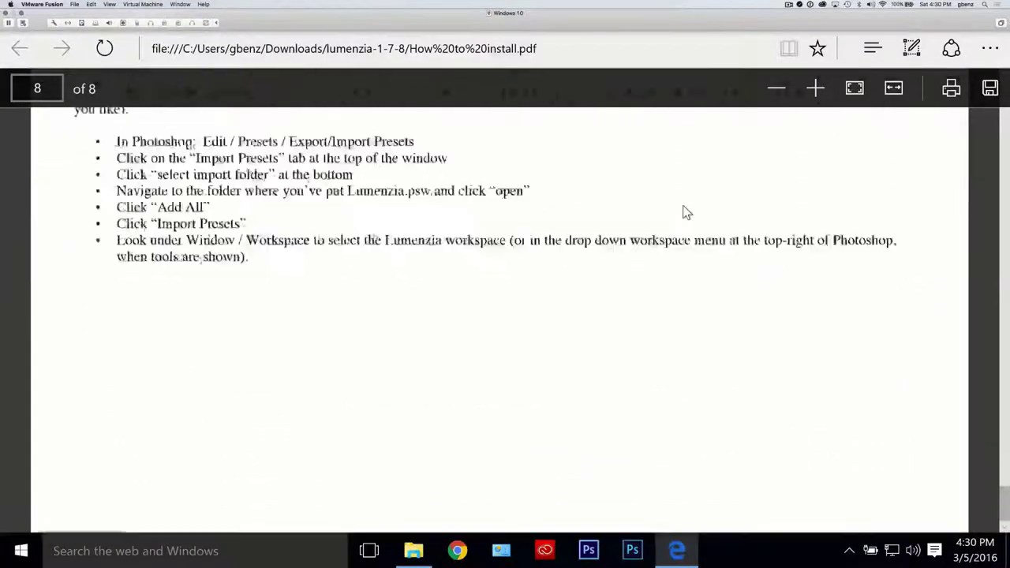
scroll(685, 212, up, 10)
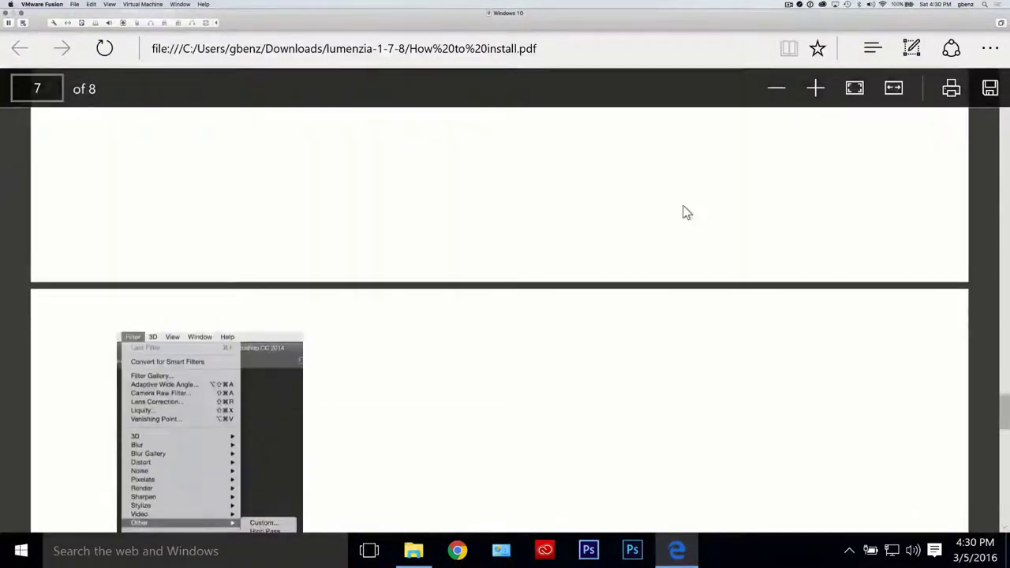
scroll(685, 212, up, 5)
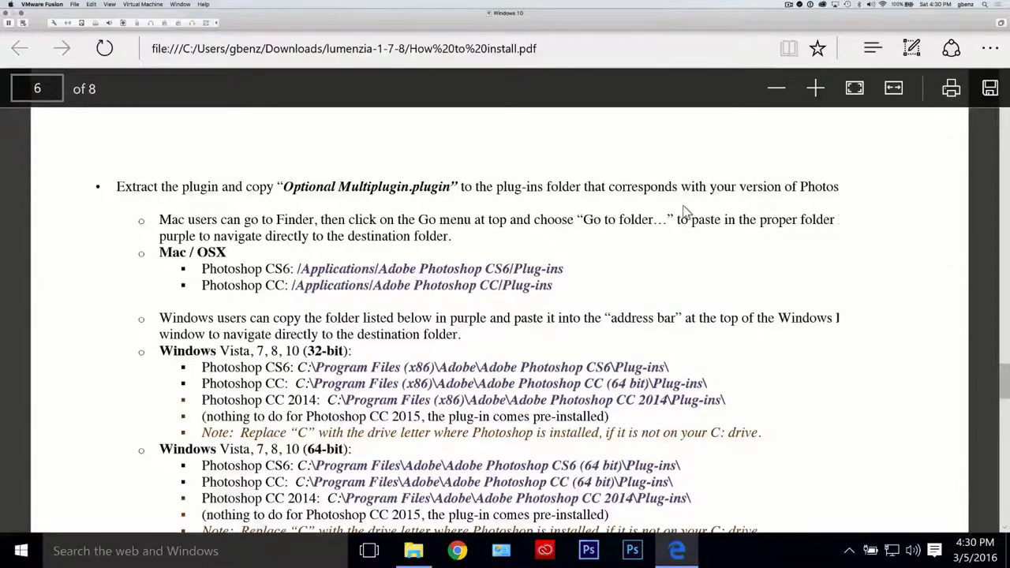
scroll(685, 211, up, 8)
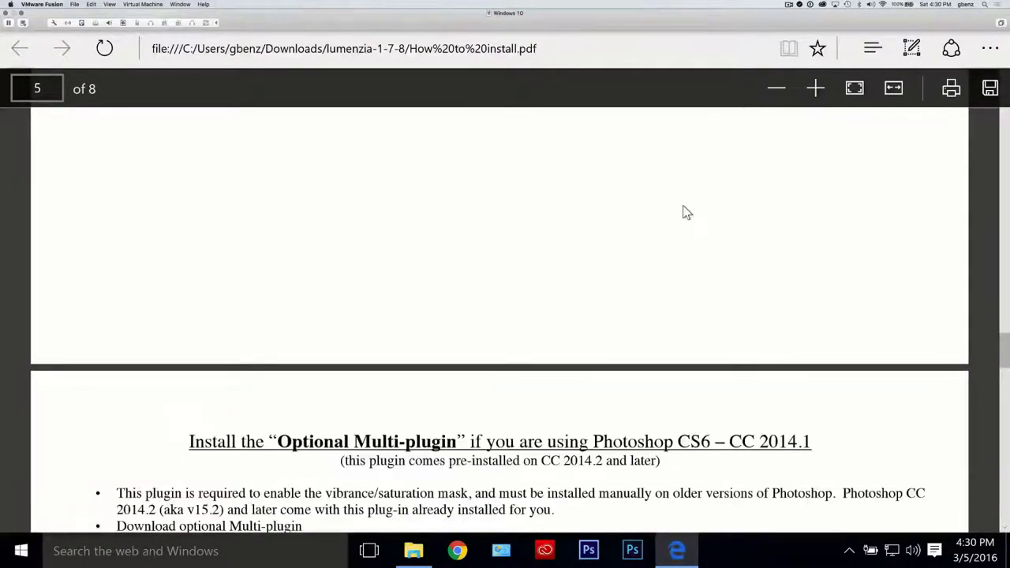
scroll(685, 212, down, 5)
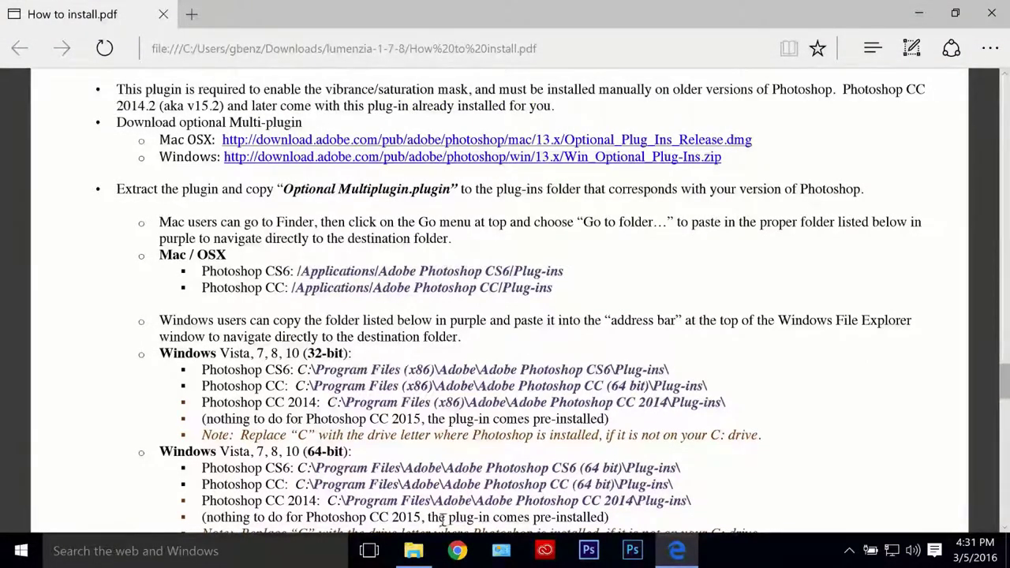
Extract Win_Optional_Plug-Ins.zip in Downloads into its Win_Optional_Plug-Ins folder
click(414, 551)
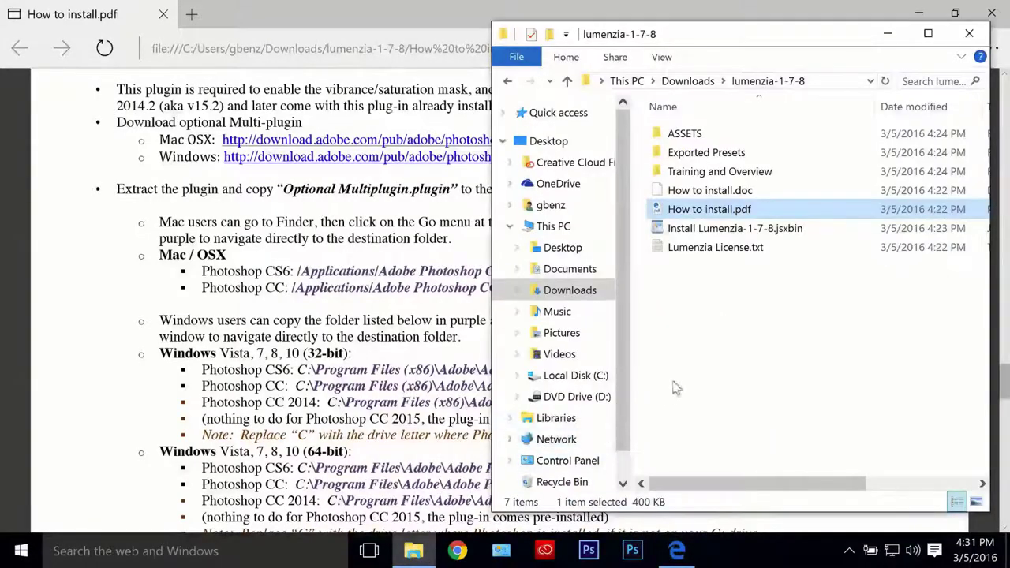
click(569, 290)
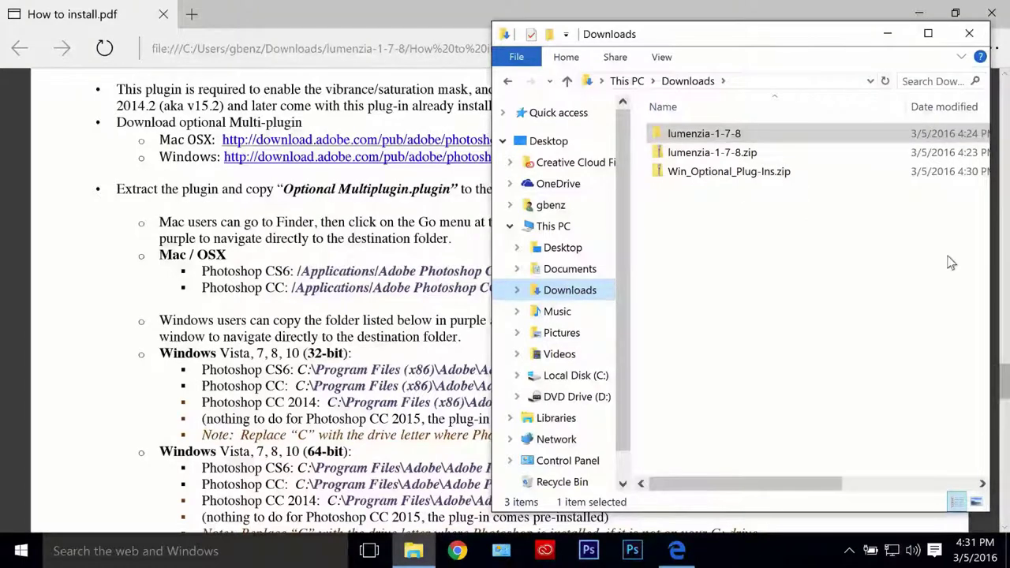
drag(826, 225, 674, 175)
right_click(673, 172)
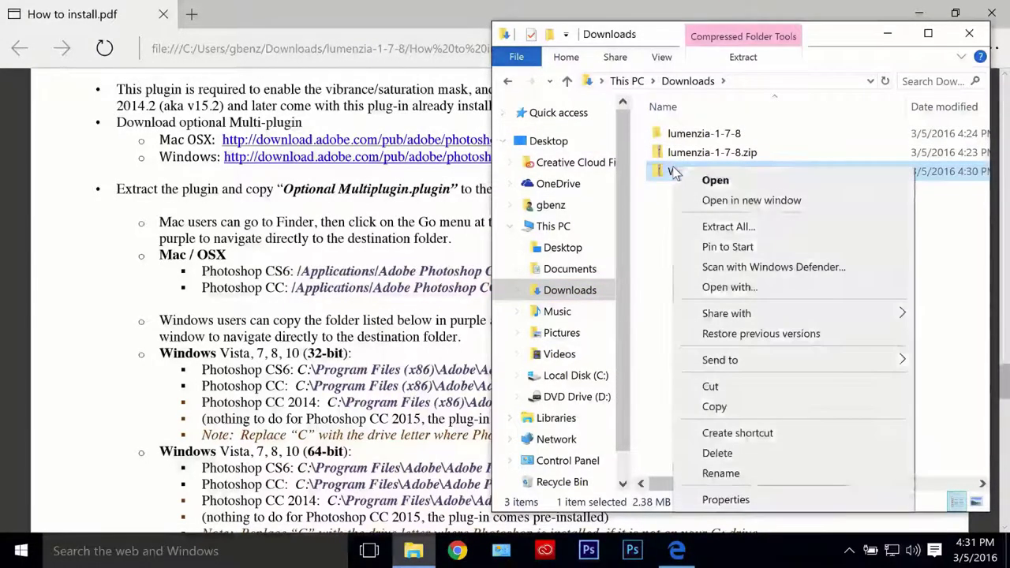
click(720, 227)
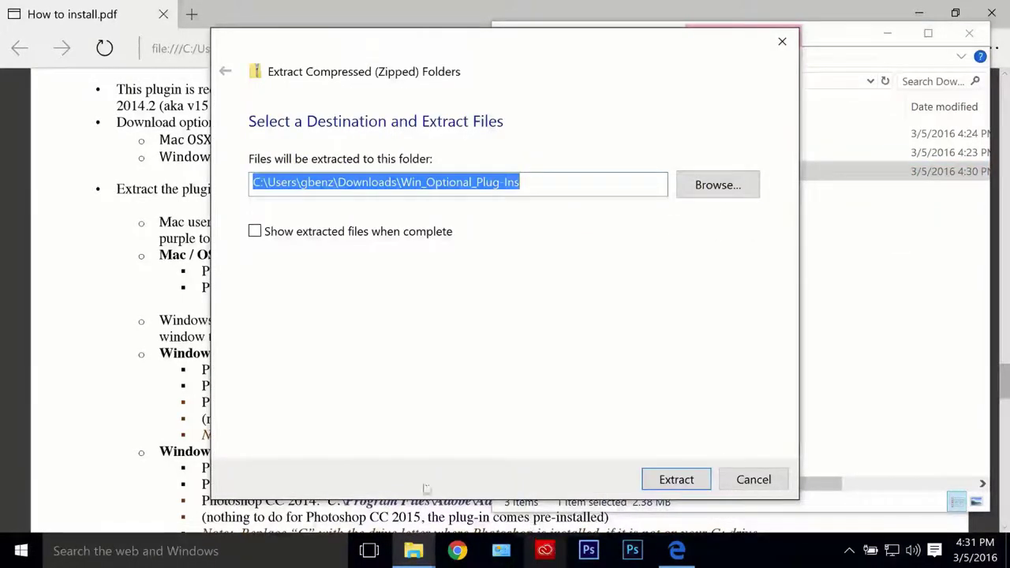
click(698, 483)
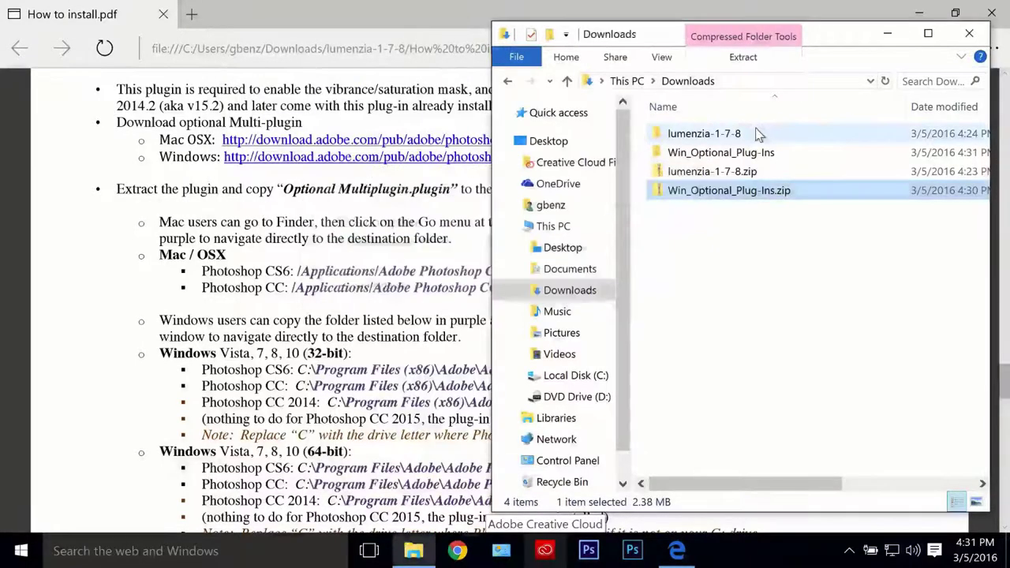
Open Optional Plug-Ins Win64 > Plugins and select Optional MultiPlugin.8BF
double_click(718, 153)
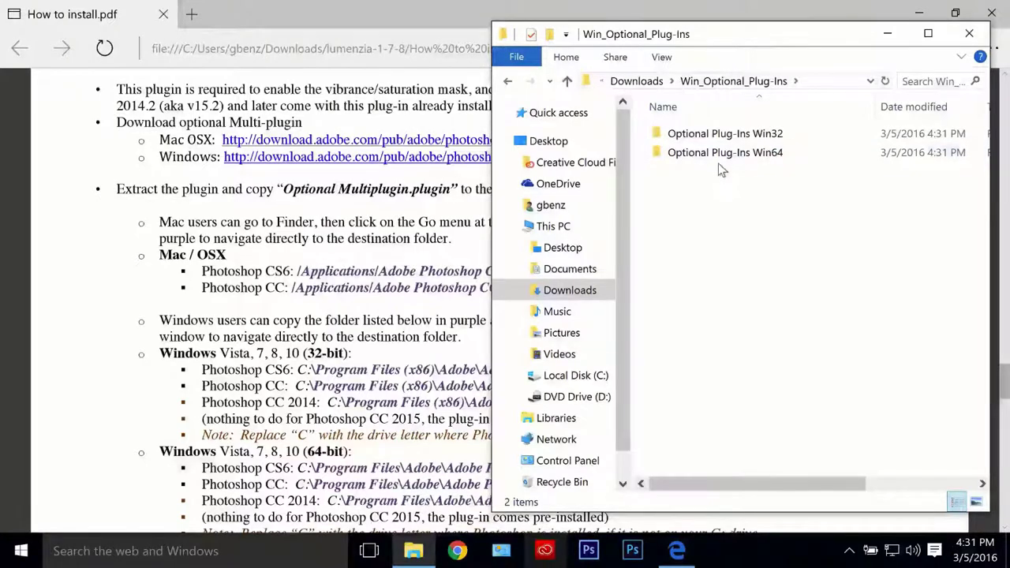
click(714, 158)
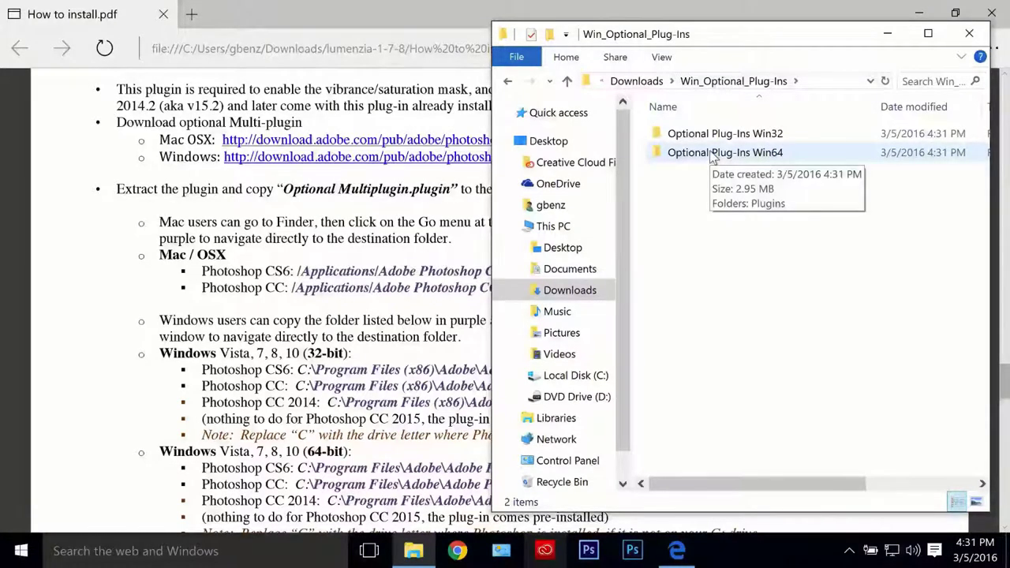
double_click(713, 154)
double_click(703, 136)
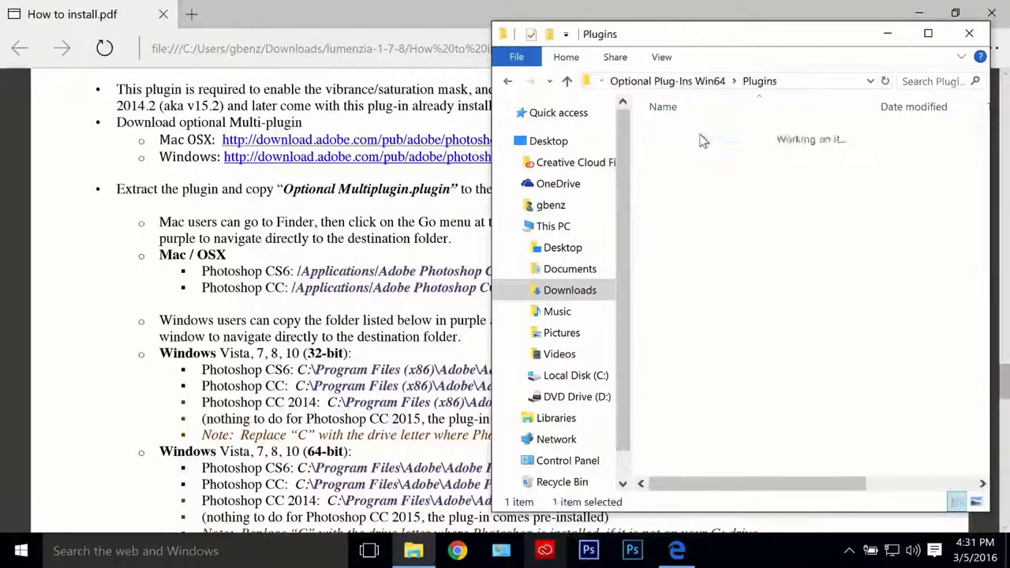
click(716, 196)
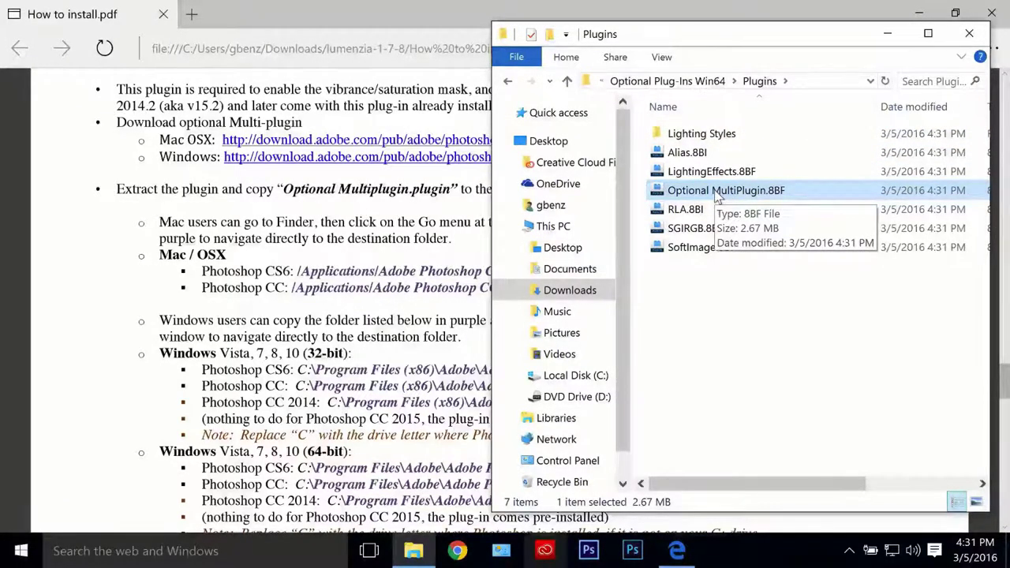
Copy the Photoshop CC (64 bit) Plug-ins folder path from the guide and return to Explorer
click(424, 235)
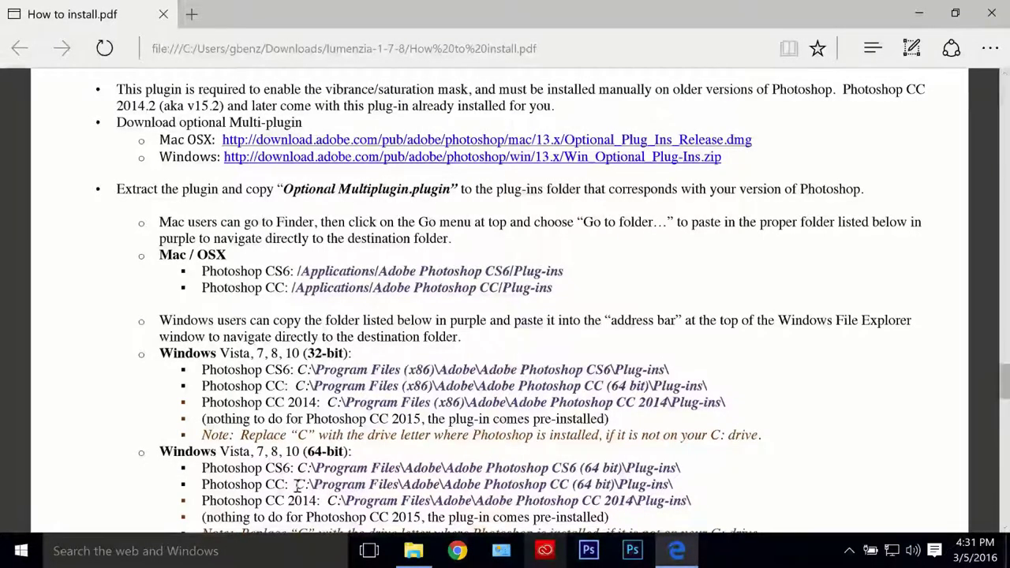
drag(297, 485, 494, 482)
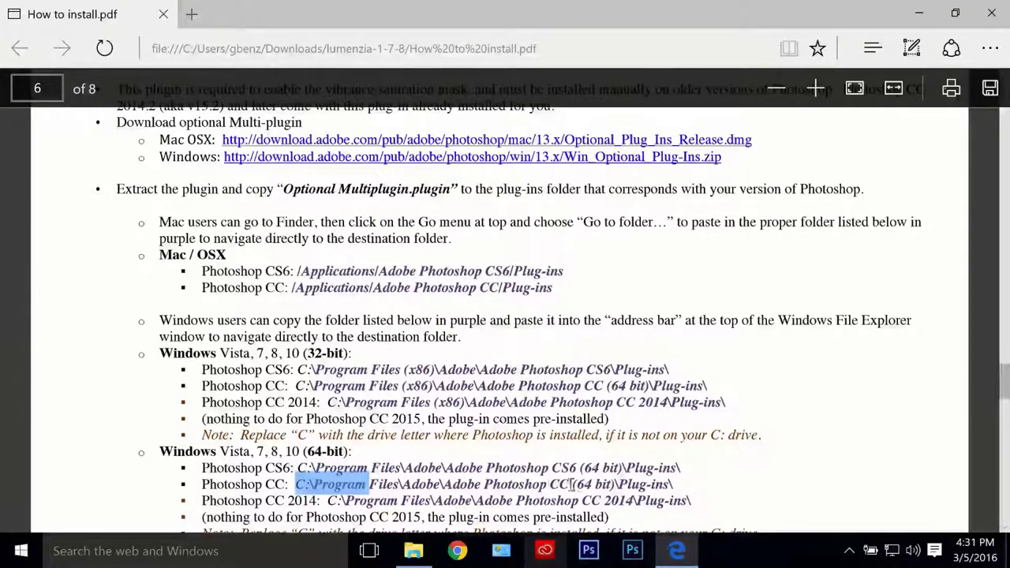
drag(574, 484, 673, 483)
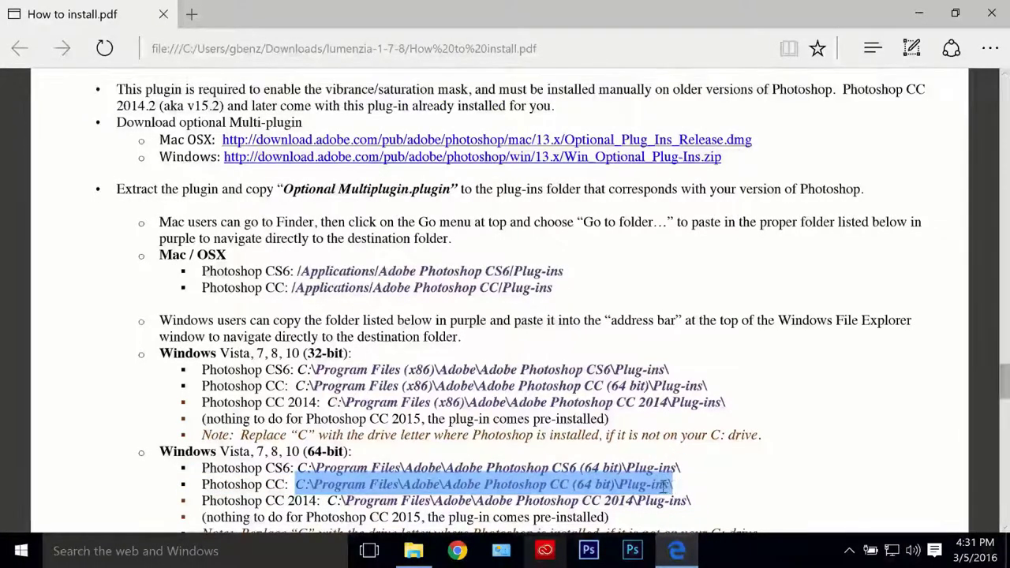
right_click(663, 487)
click(680, 470)
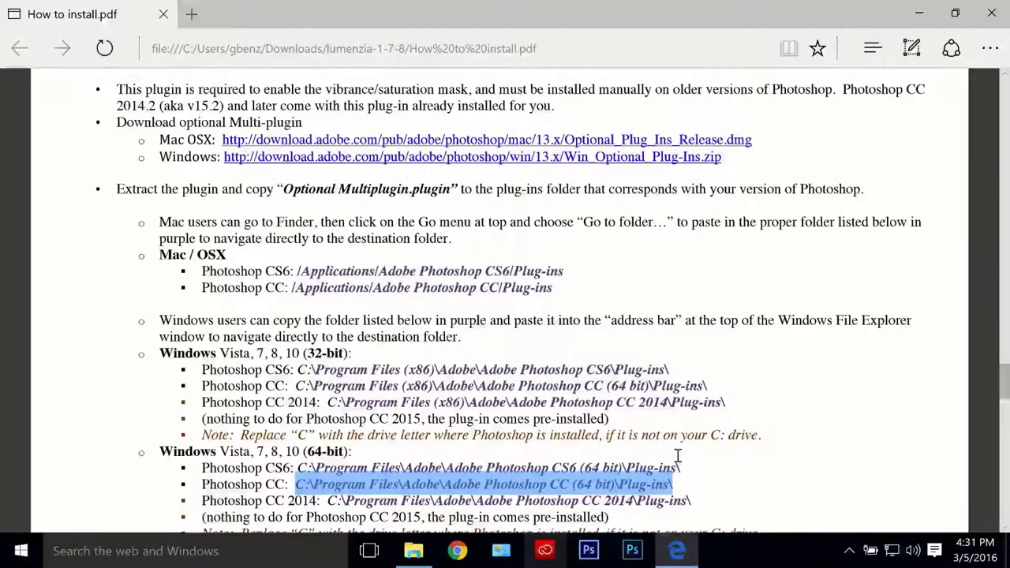
key(alt+Tab)
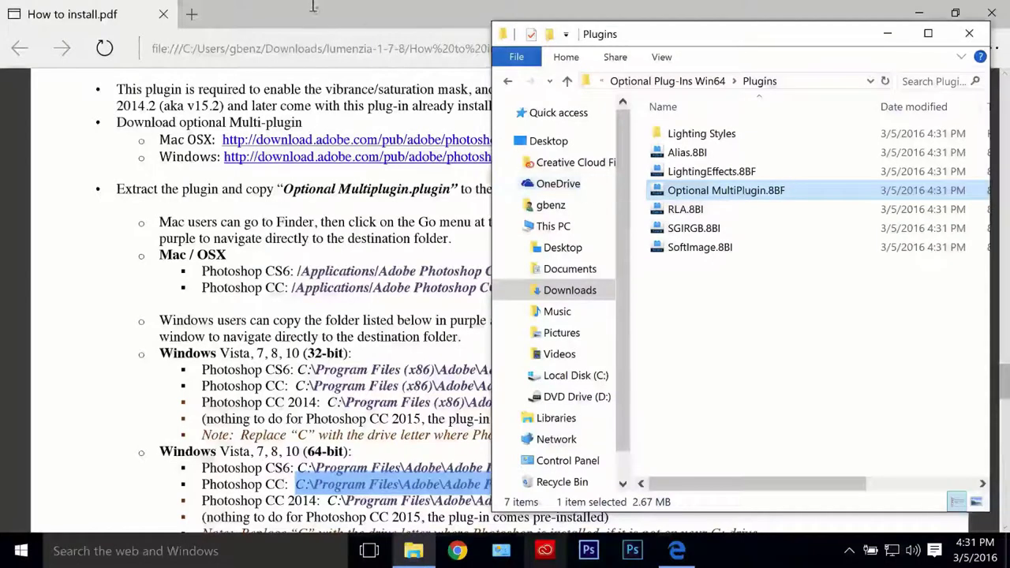
Open a second Explorer window at the pasted Photoshop CC (64 Bit) Plug-ins path
click(513, 58)
mouse_move(572, 85)
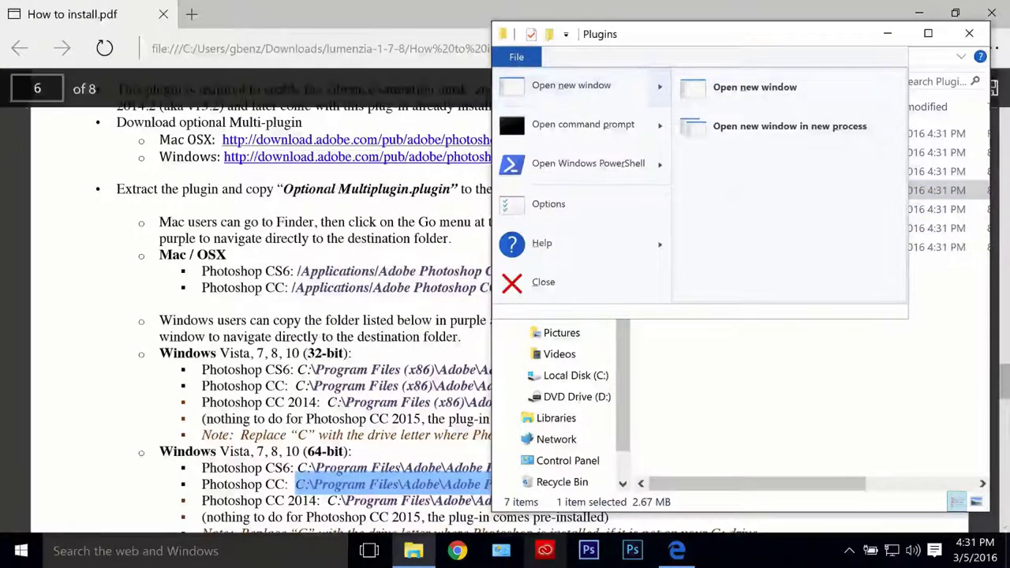
click(855, 93)
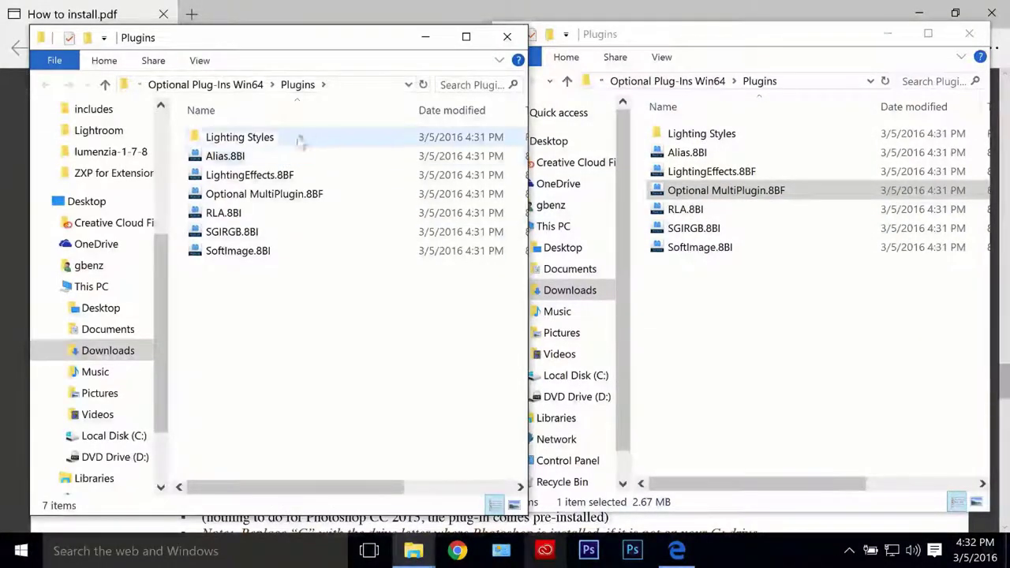
click(351, 85)
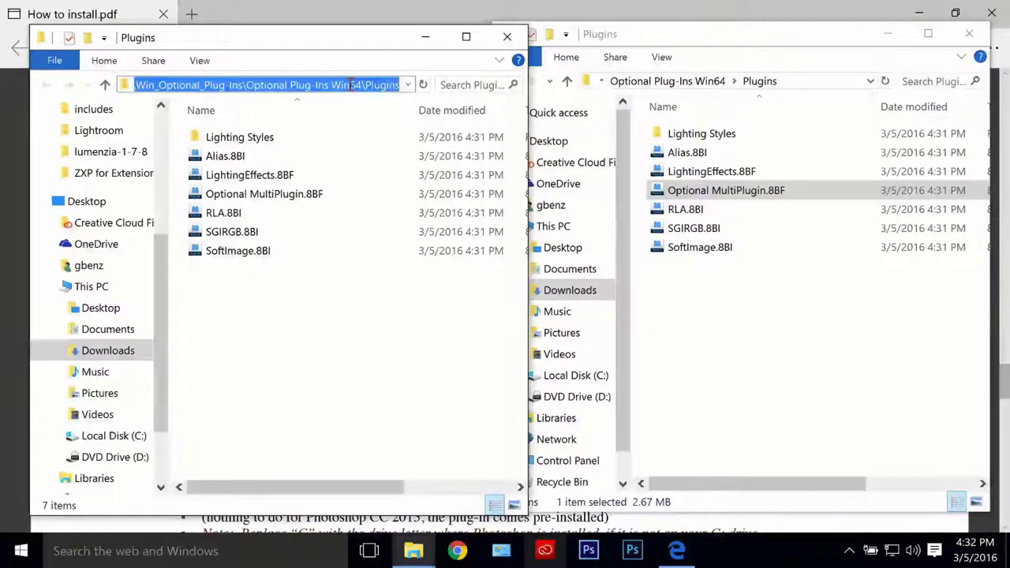
right_click(357, 86)
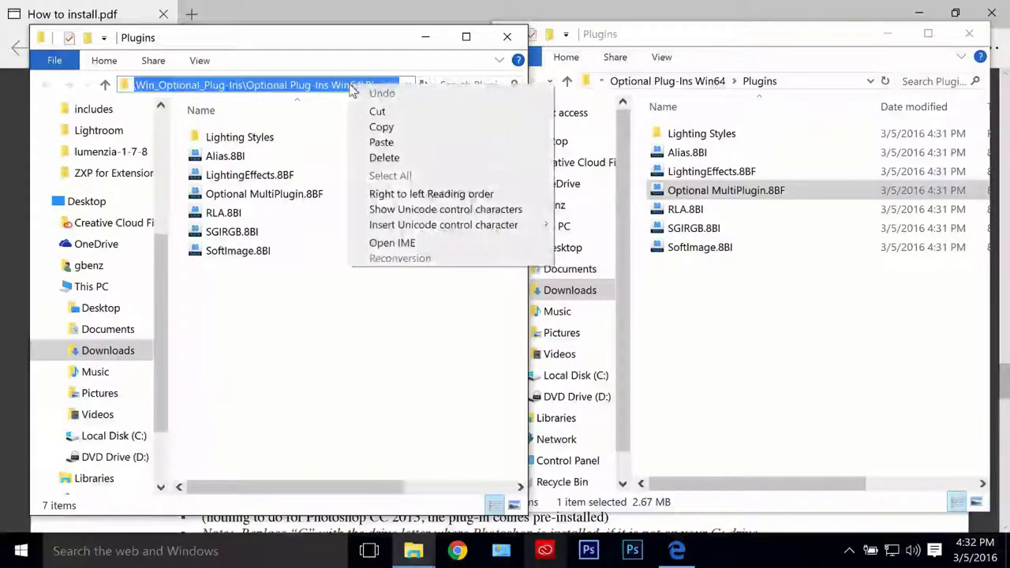
click(373, 140)
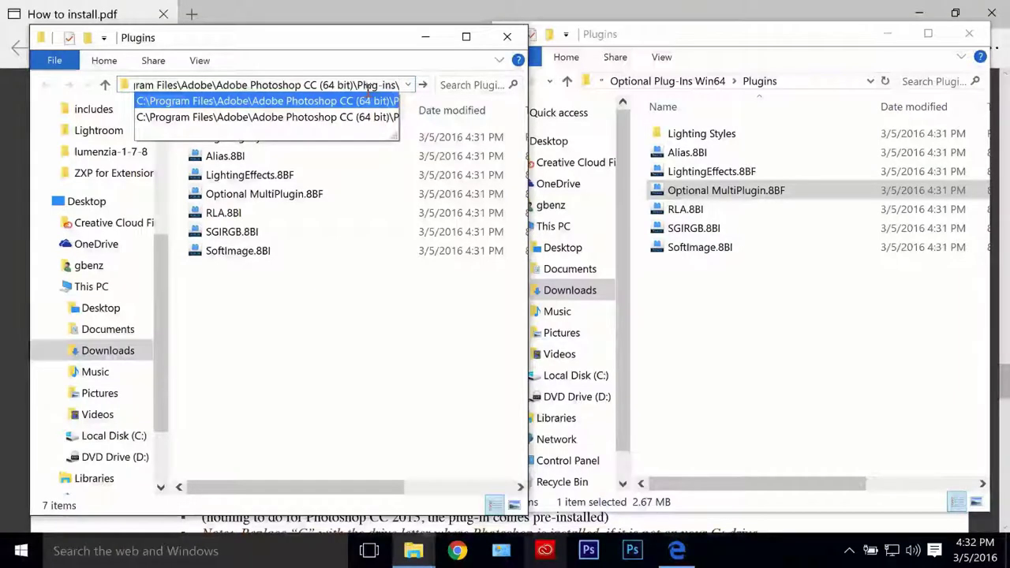
click(368, 98)
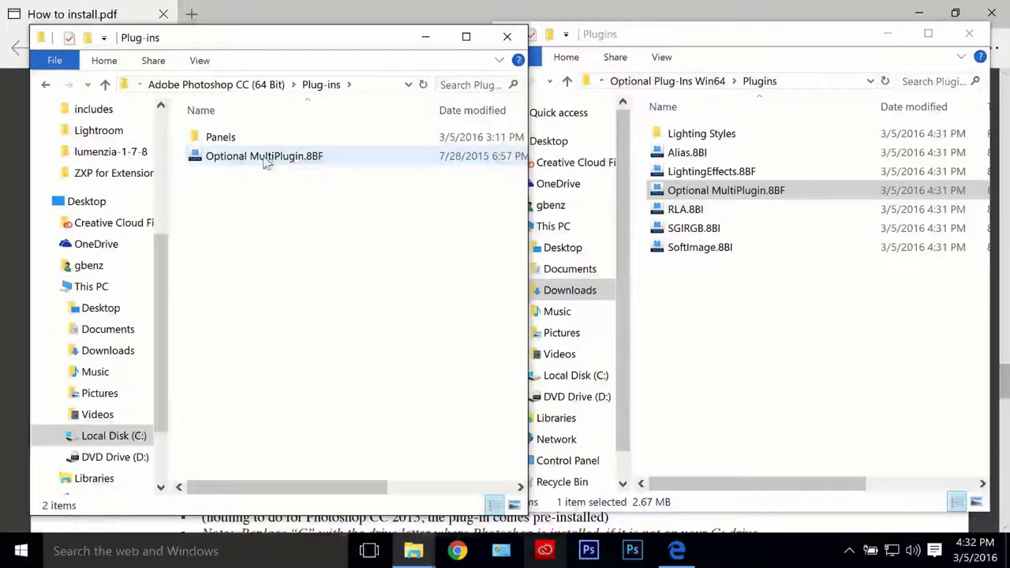
Delete the old Optional MultiPlugin.8BF and start dragging the new one into Plug-ins
right_click(234, 156)
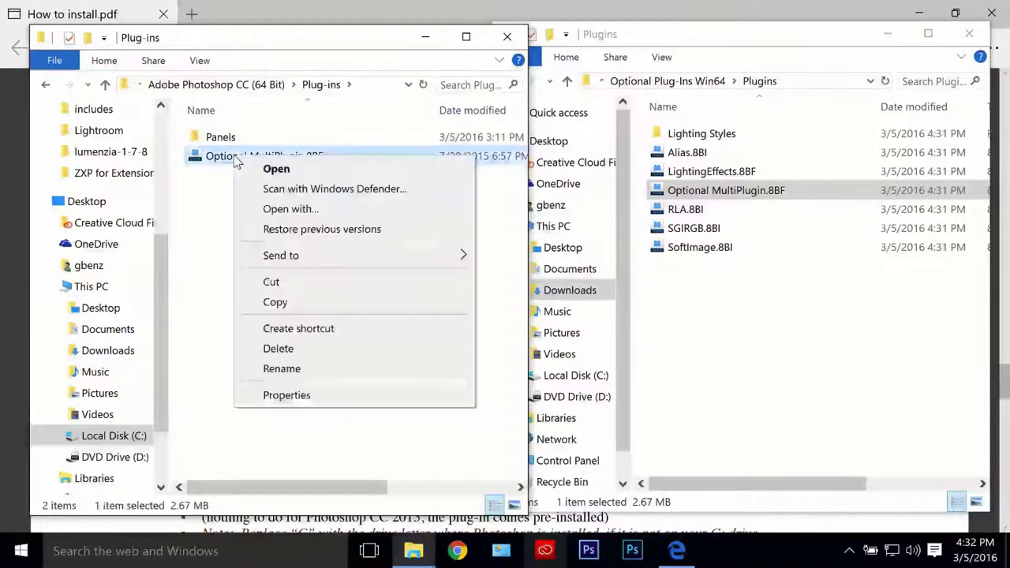
click(290, 349)
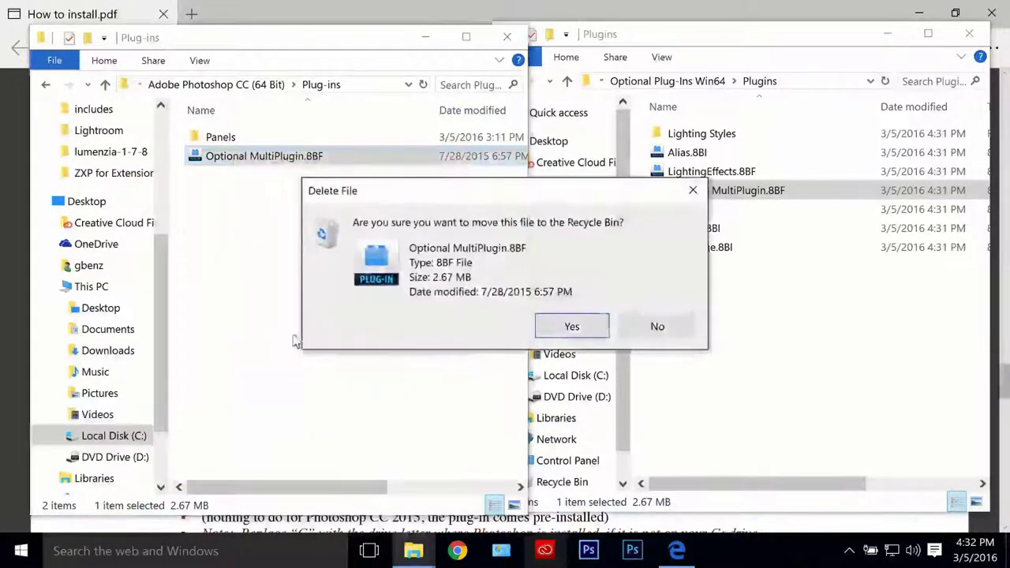
click(574, 329)
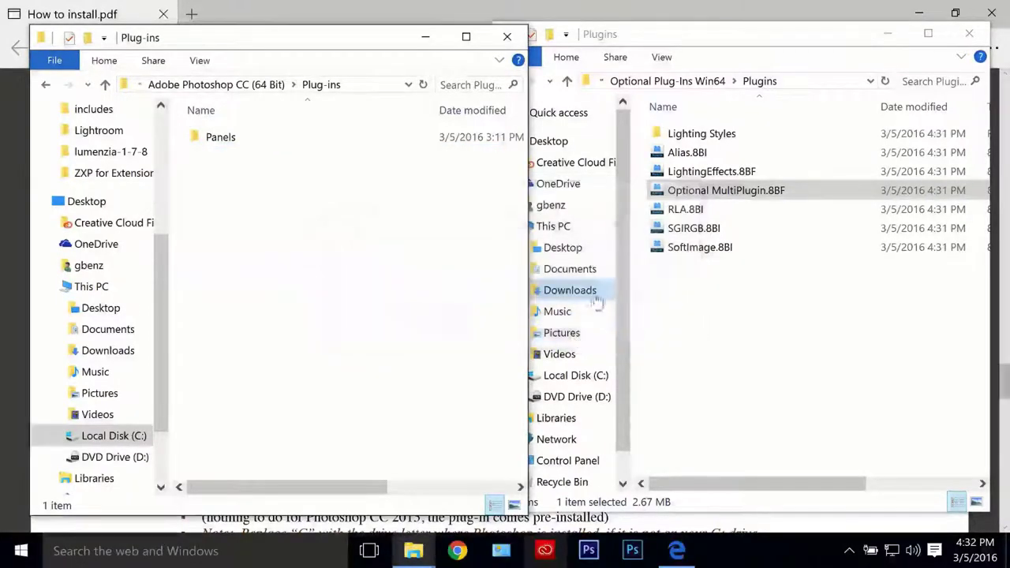
click(705, 194)
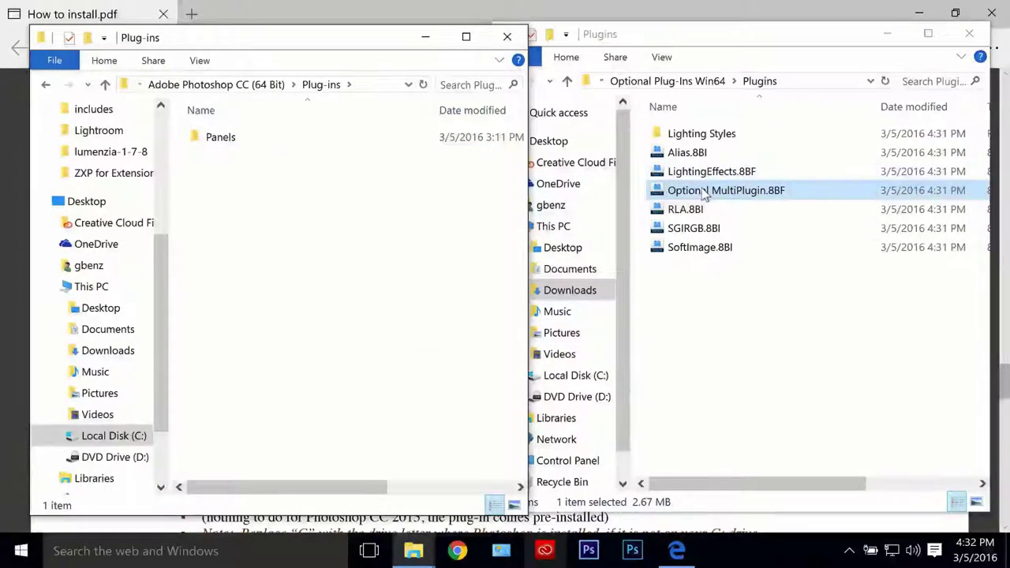
drag(704, 194, 343, 228)
key(alt)
Copy Optional MultiPlugin.8BF into Plug-ins with administrator permission, then close that window
key(ctrl)
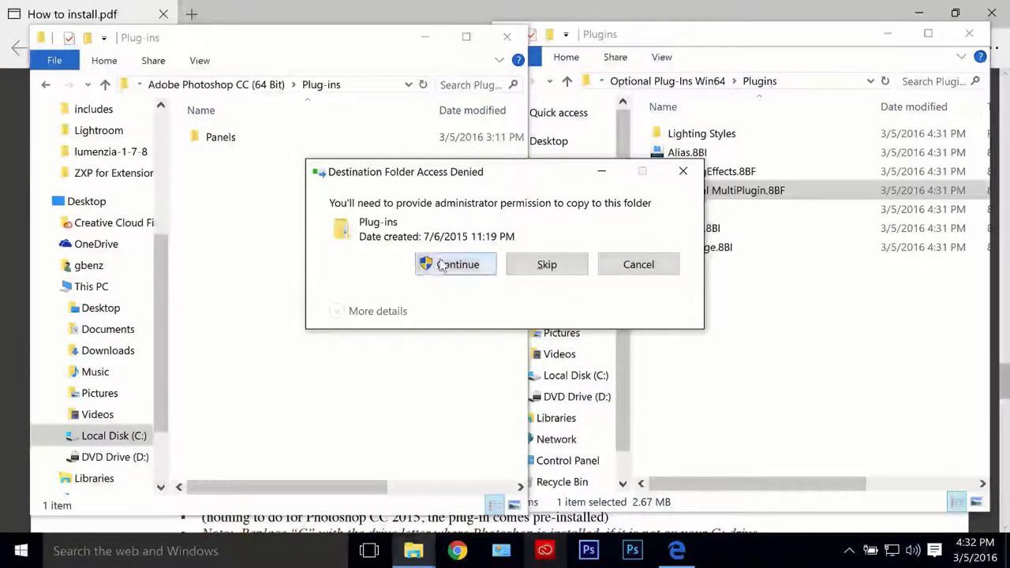
click(442, 266)
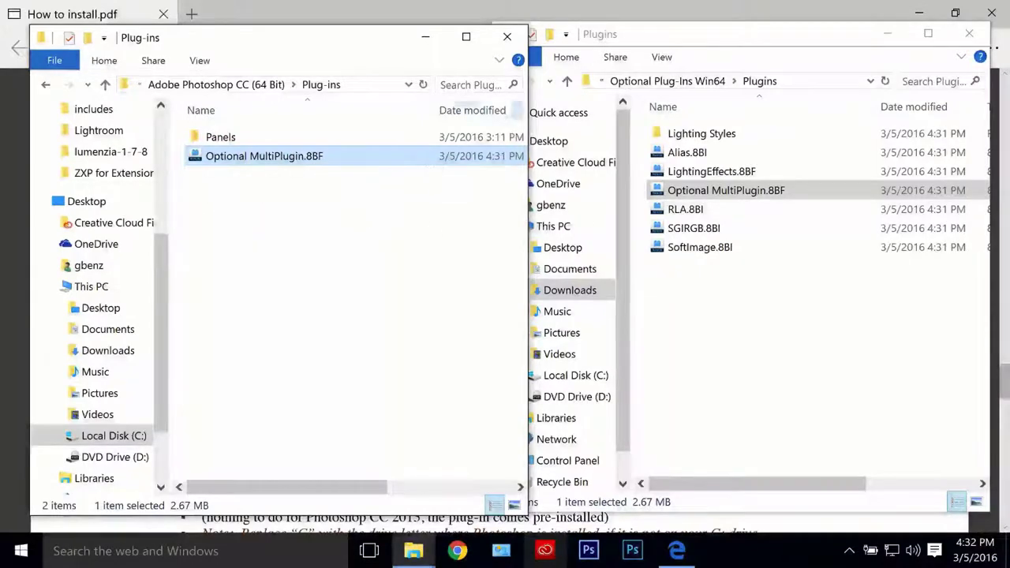
click(509, 39)
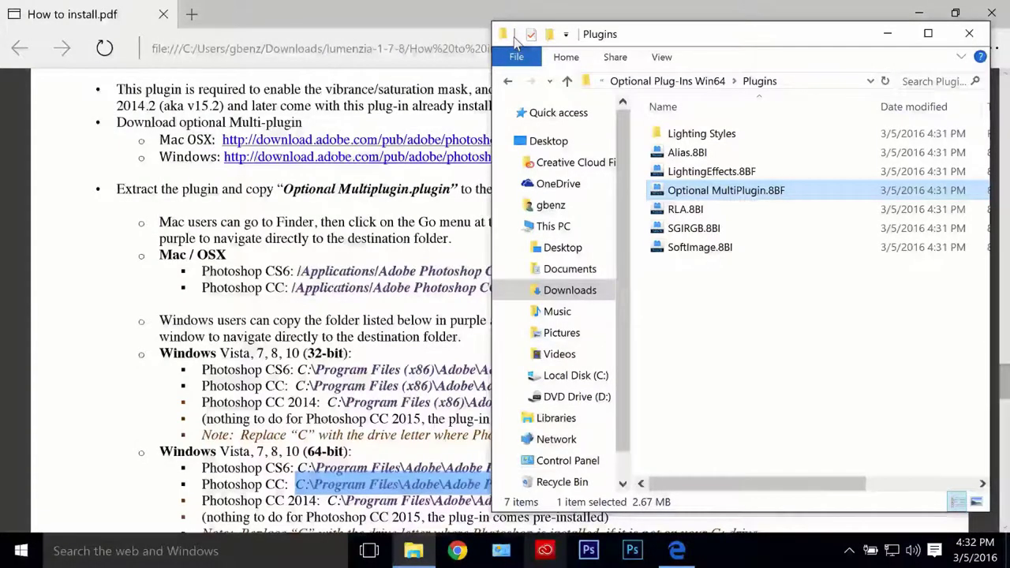
Browse Downloads > lumenzia-1-7-8 > ASSETS > lumenzia > HTML and select com.lumenzia.ext
click(587, 295)
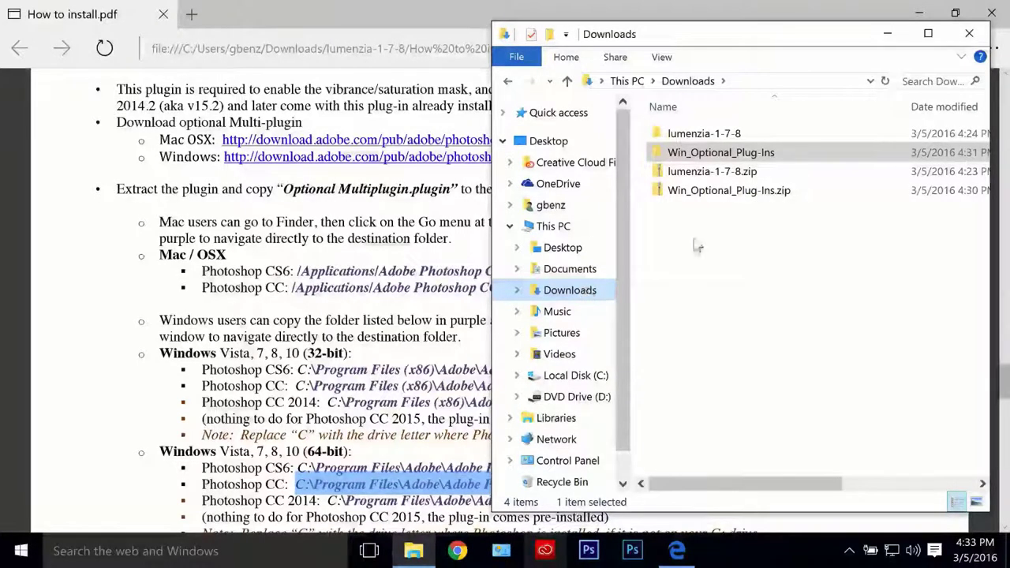
double_click(687, 134)
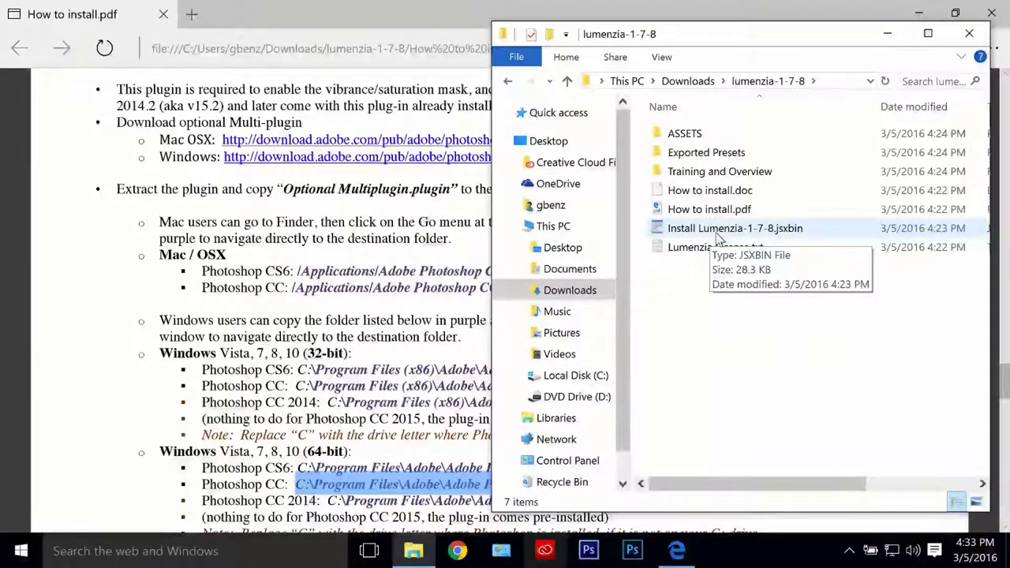
double_click(697, 136)
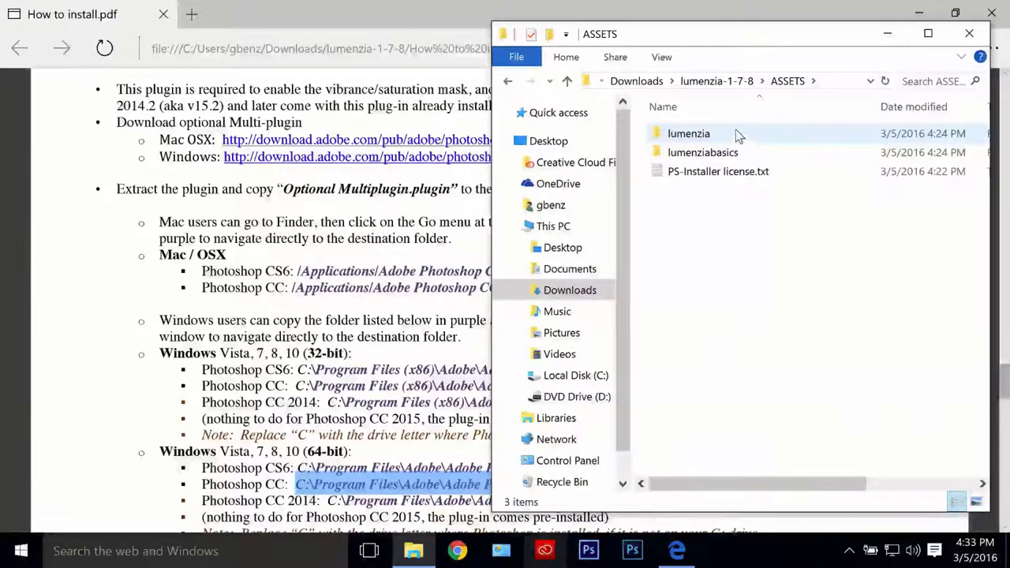
double_click(736, 133)
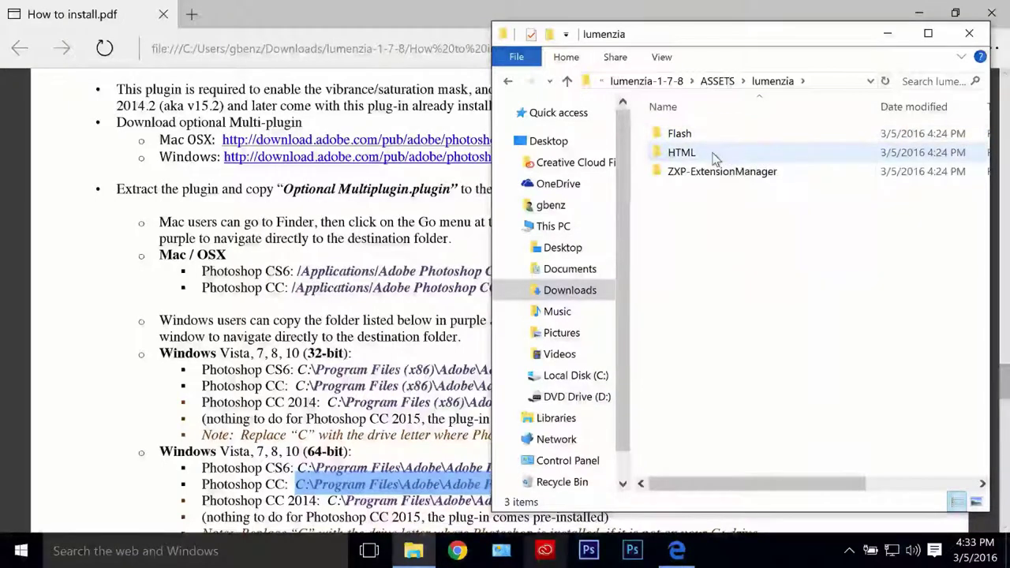
mouse_move(715, 159)
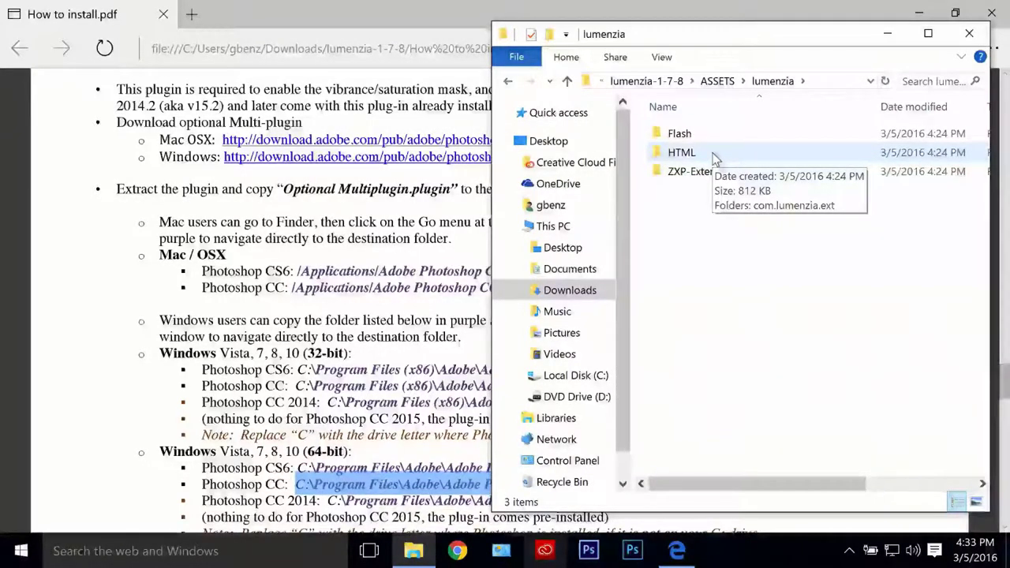
double_click(714, 154)
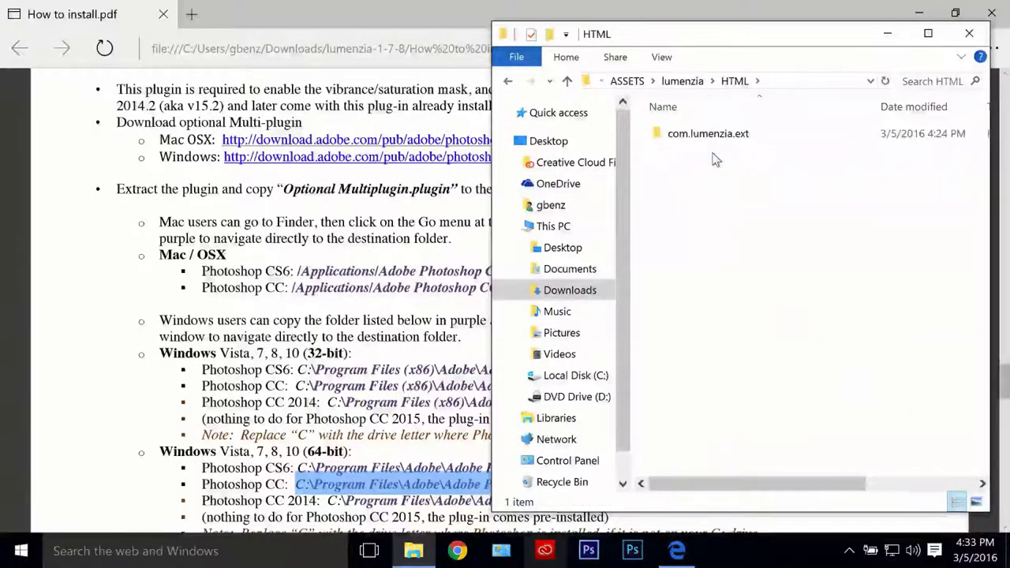
click(713, 137)
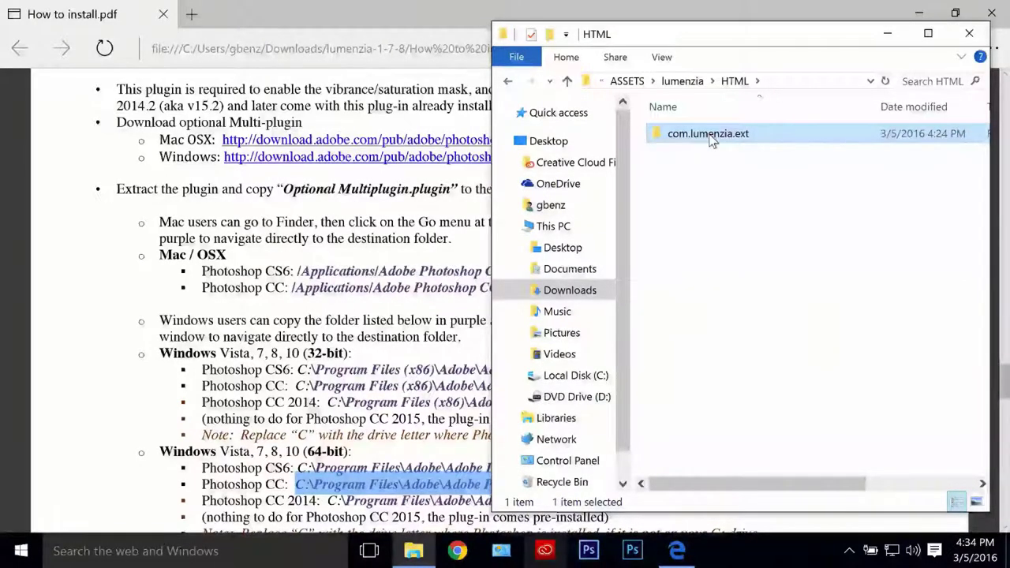
Scroll the install guide to the Photoshop CC extensions folder path
click(448, 223)
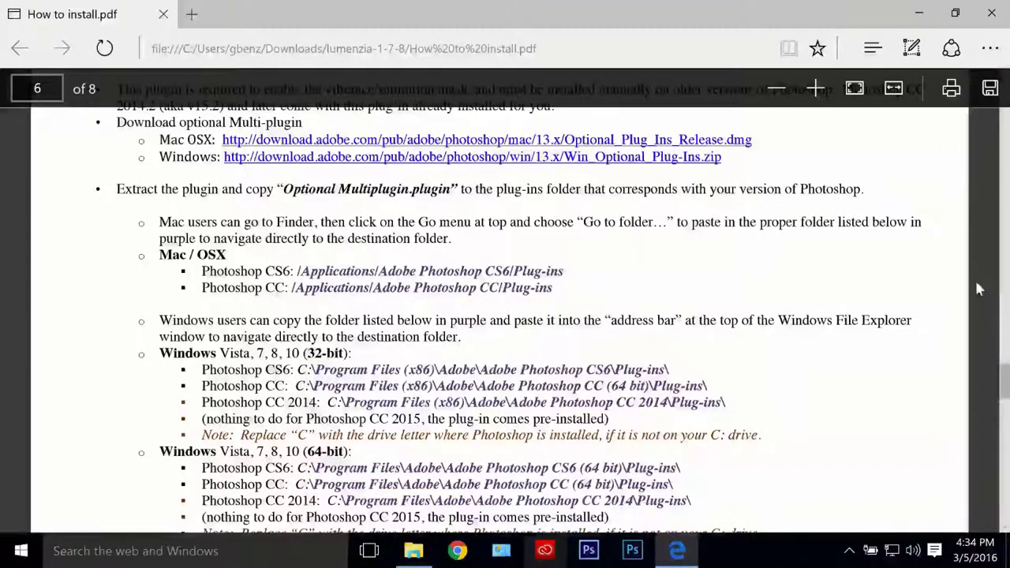
click(1006, 284)
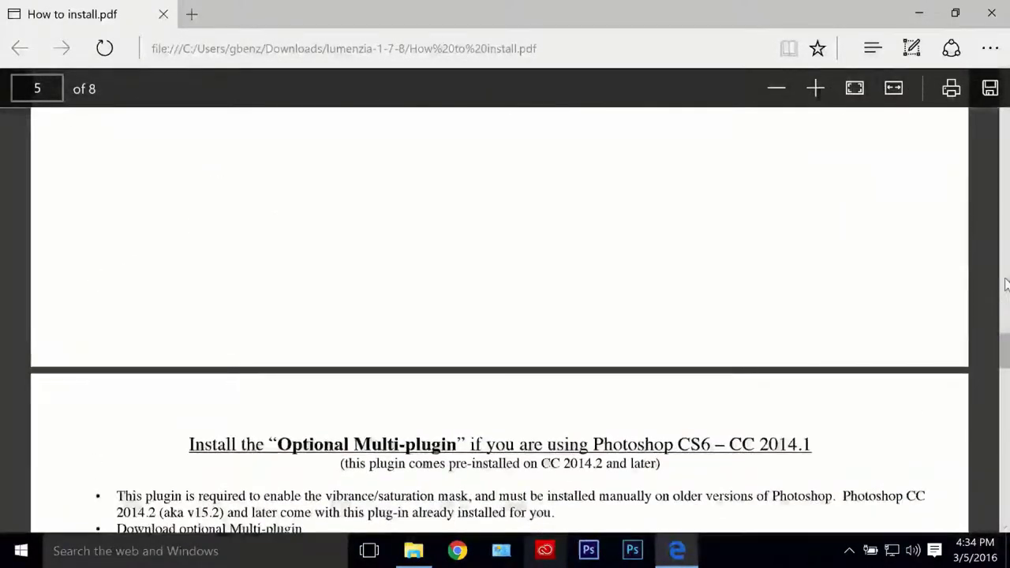
click(1006, 285)
click(1006, 284)
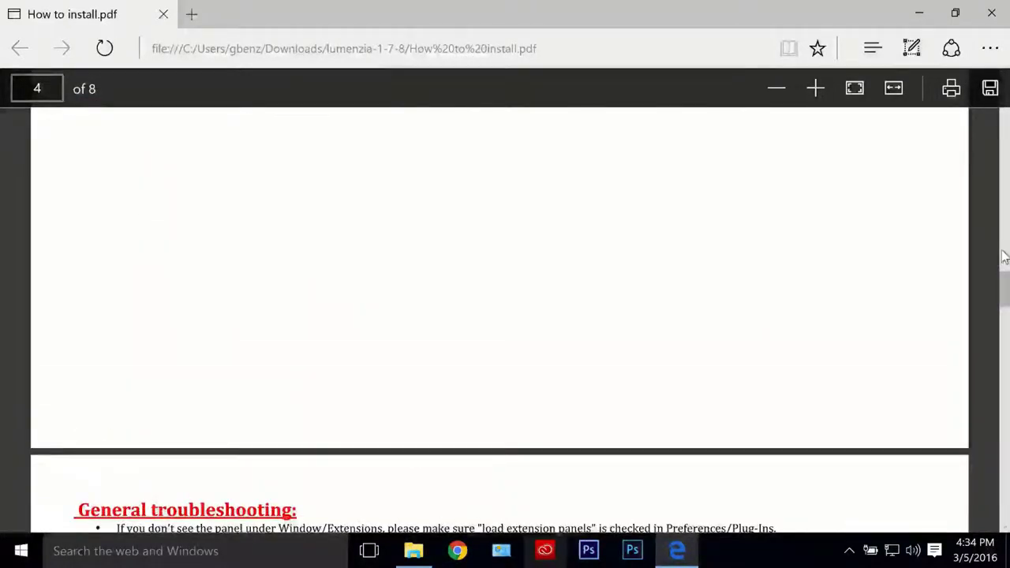
click(1005, 257)
click(1004, 257)
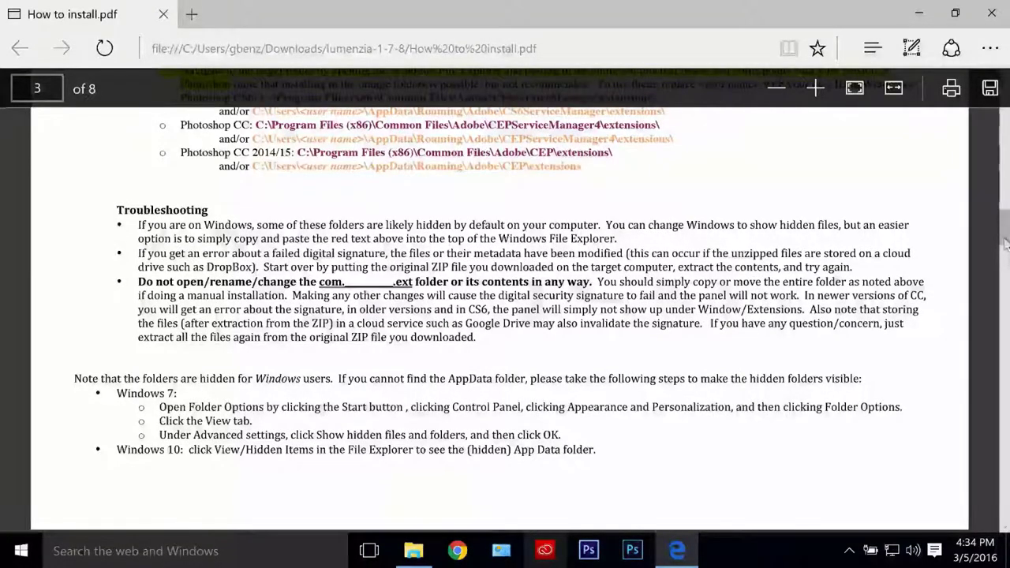
drag(1005, 245, 1005, 217)
scroll(592, 300, down, 1)
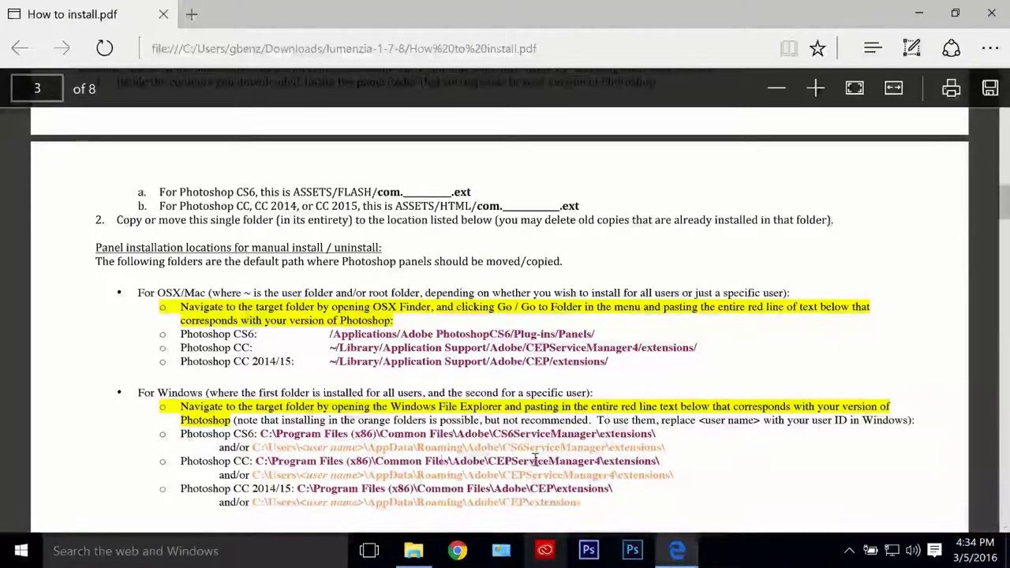
Copy the CEPServiceManager4 extensions path and switch back to the HTML folder window
drag(256, 461, 662, 466)
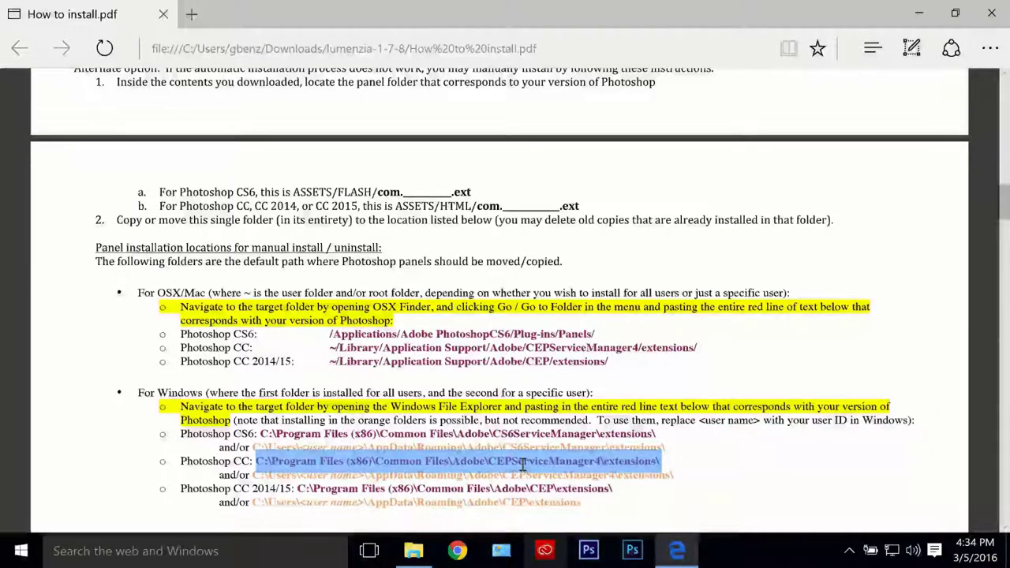
right_click(517, 464)
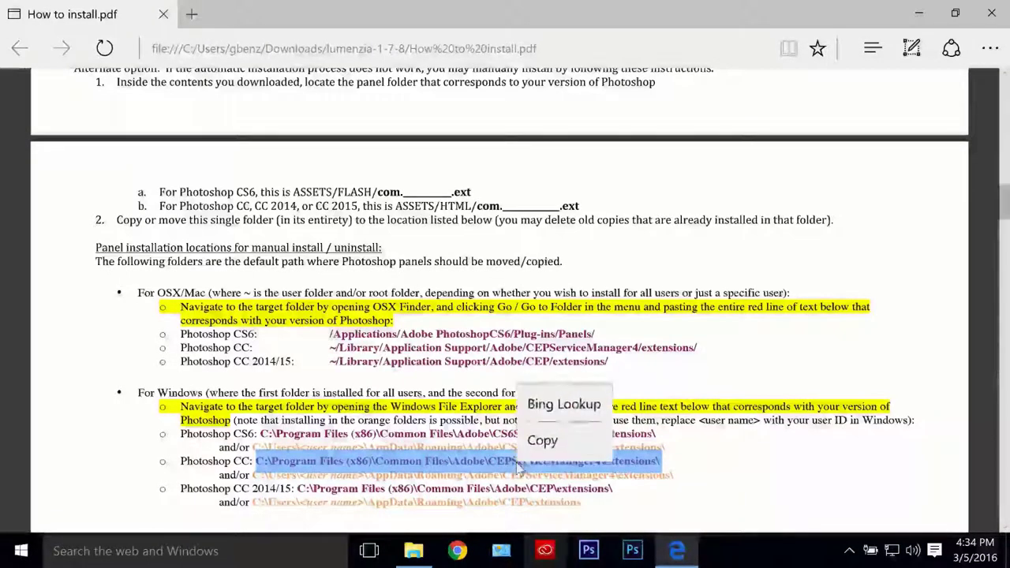
click(542, 441)
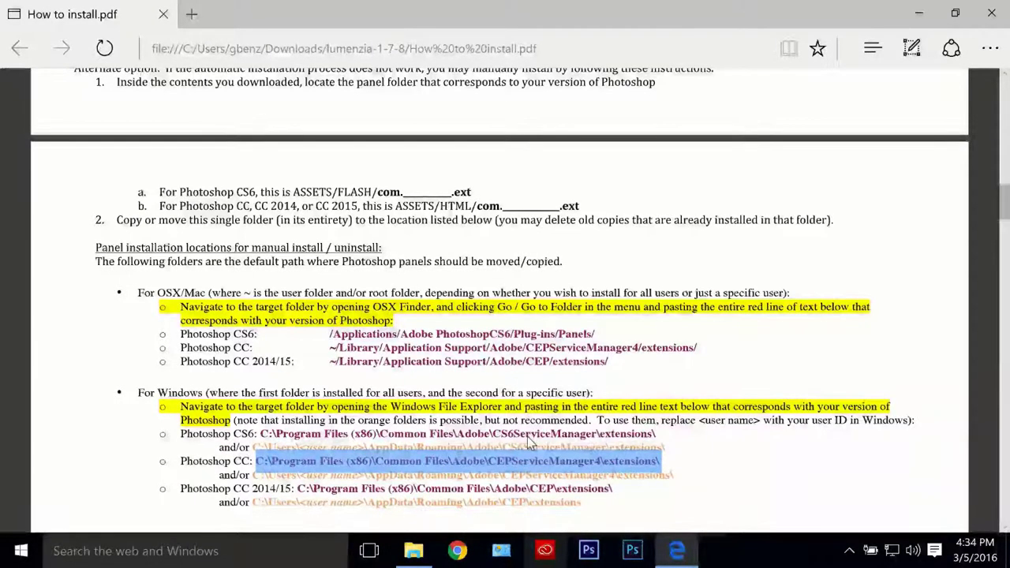
key(alt+Tab)
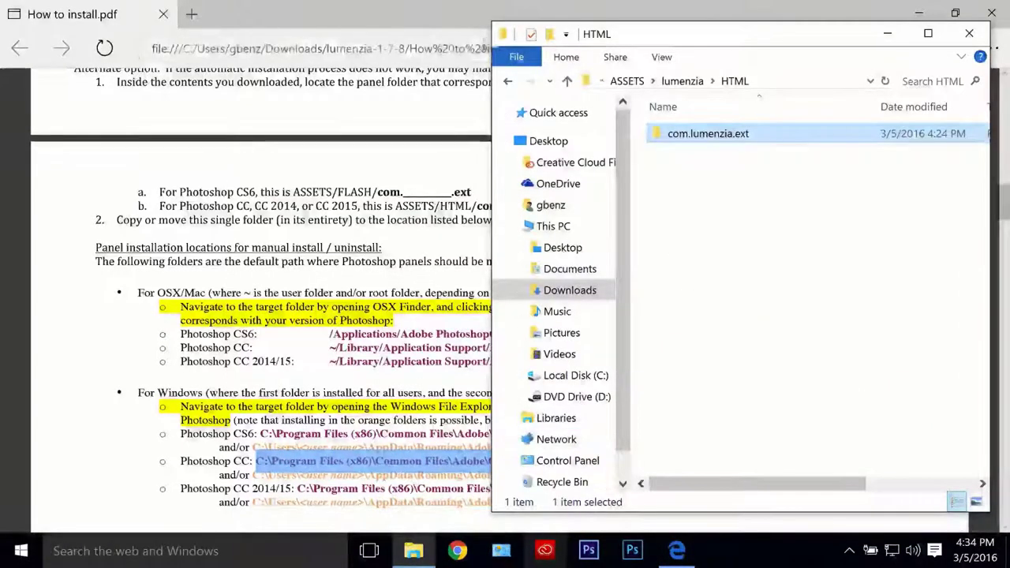
Open a second window at the CEPServiceManager4 extensions folder and copy com.lumenzia.ext into it
click(516, 57)
mouse_move(568, 85)
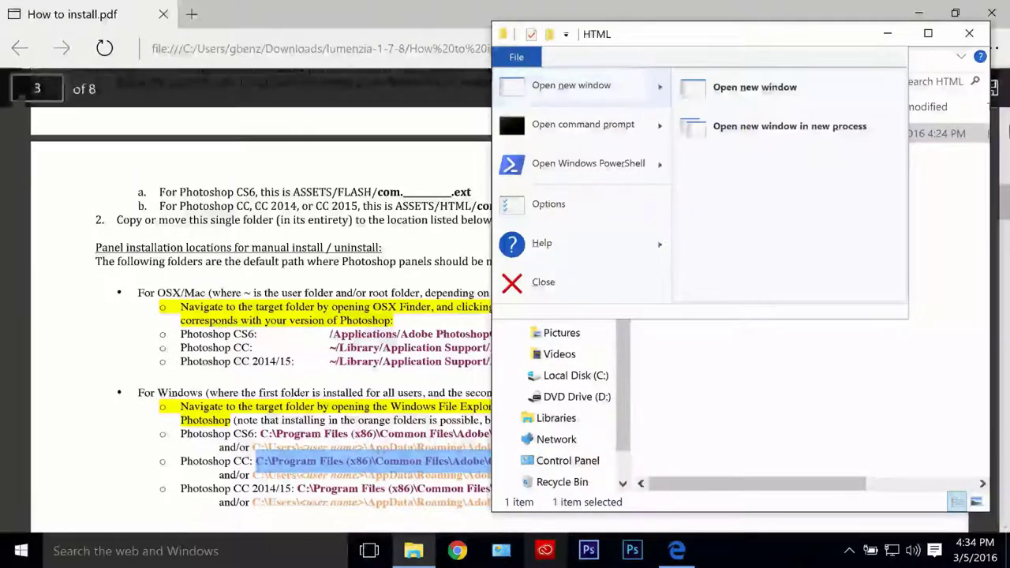
click(840, 97)
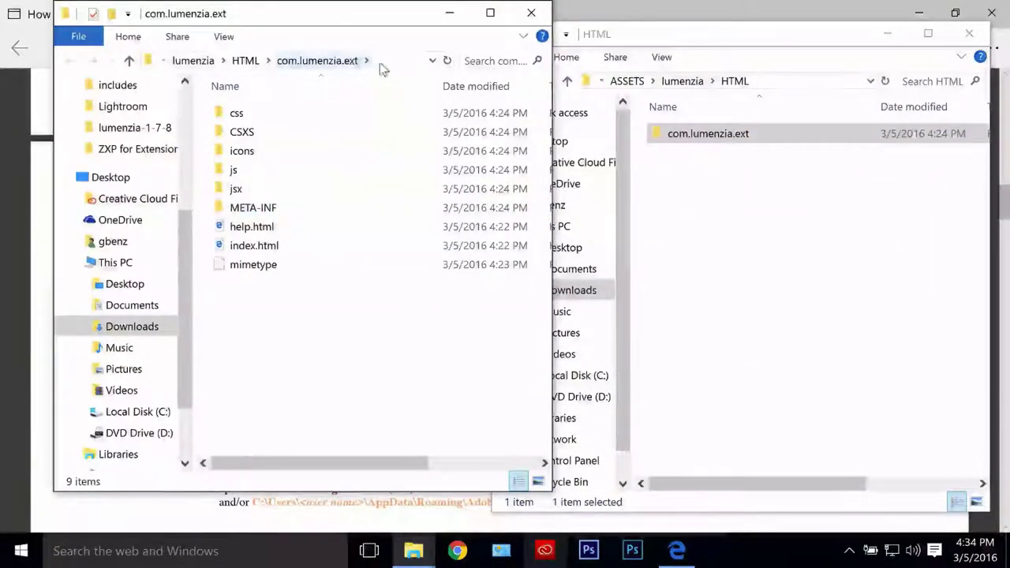
click(379, 63)
right_click(381, 64)
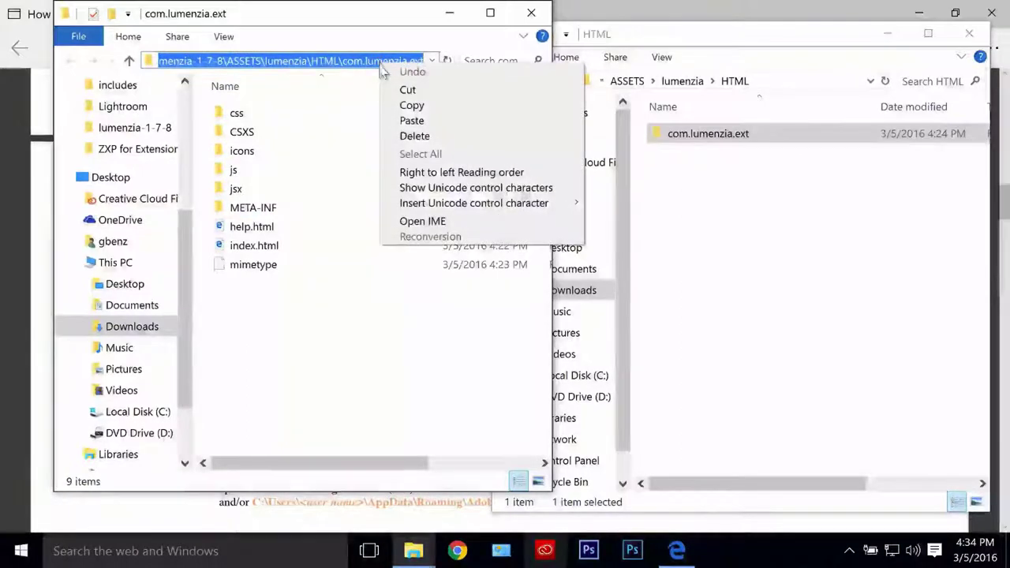
click(411, 121)
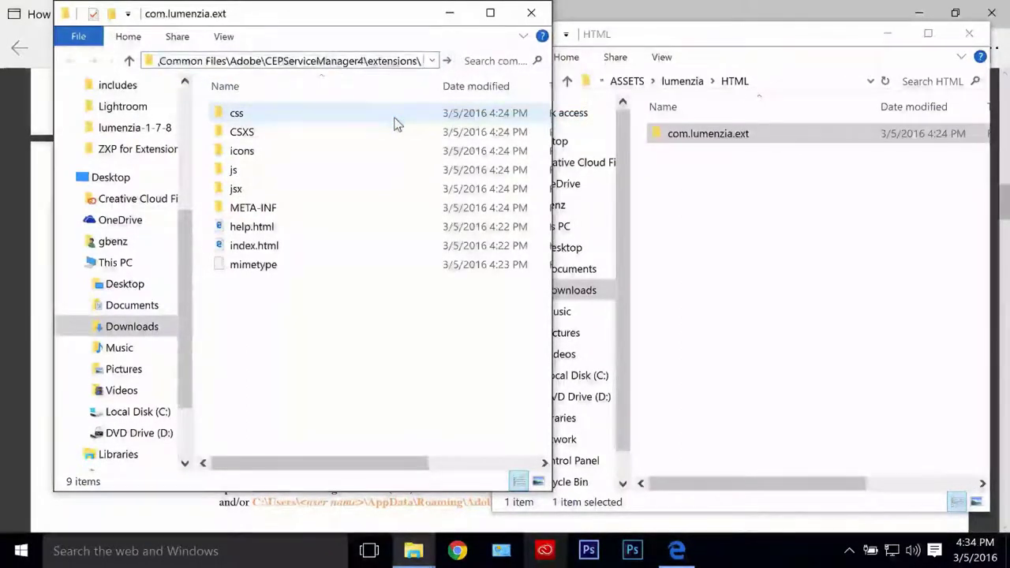
key(Return)
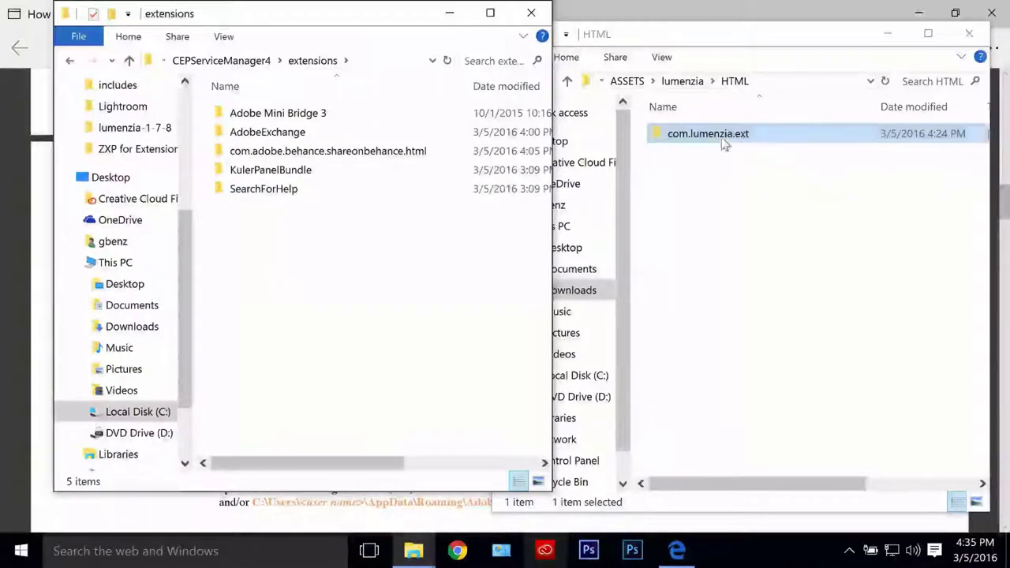
drag(723, 140, 327, 305)
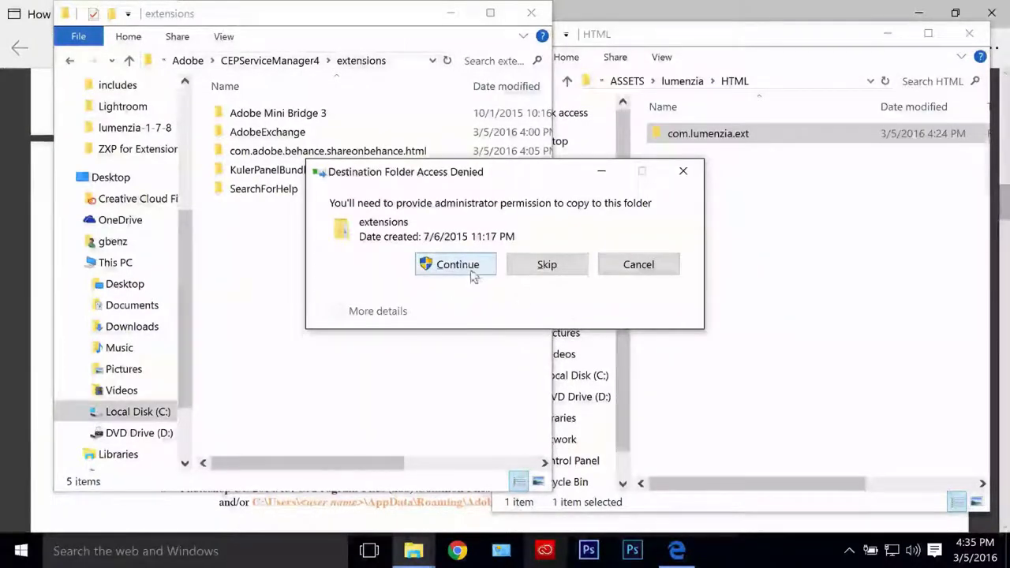
click(471, 273)
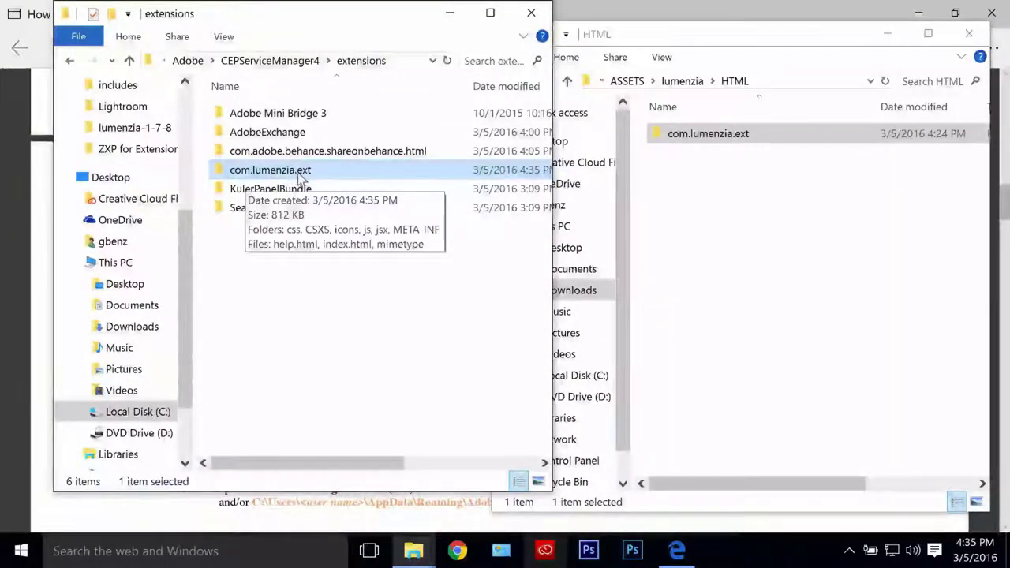
Copy com.lumenziabasics.ext from ASSETS > lumenziabasics > HTML into the extensions folder
click(799, 177)
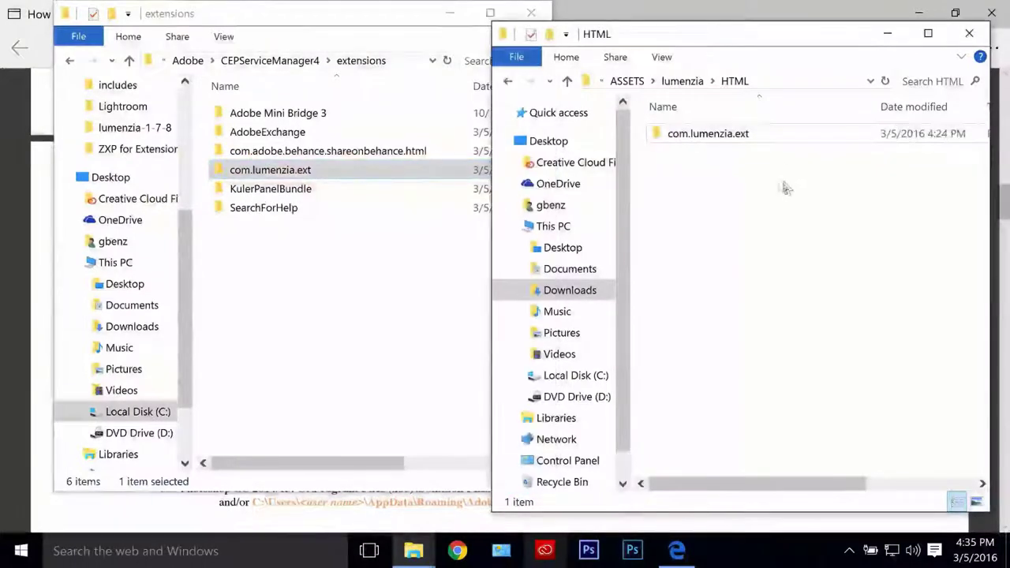
click(632, 82)
double_click(692, 151)
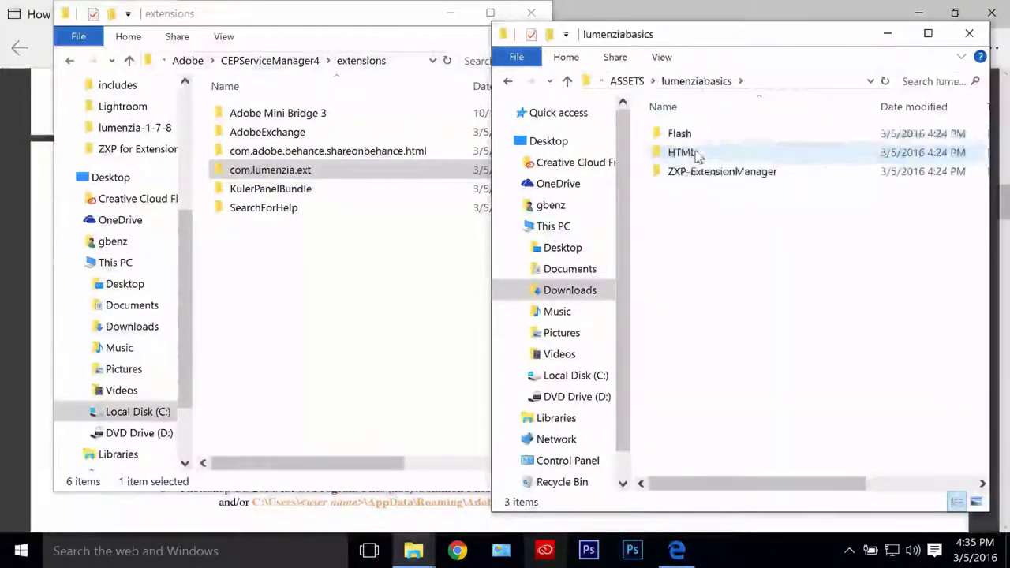
double_click(694, 153)
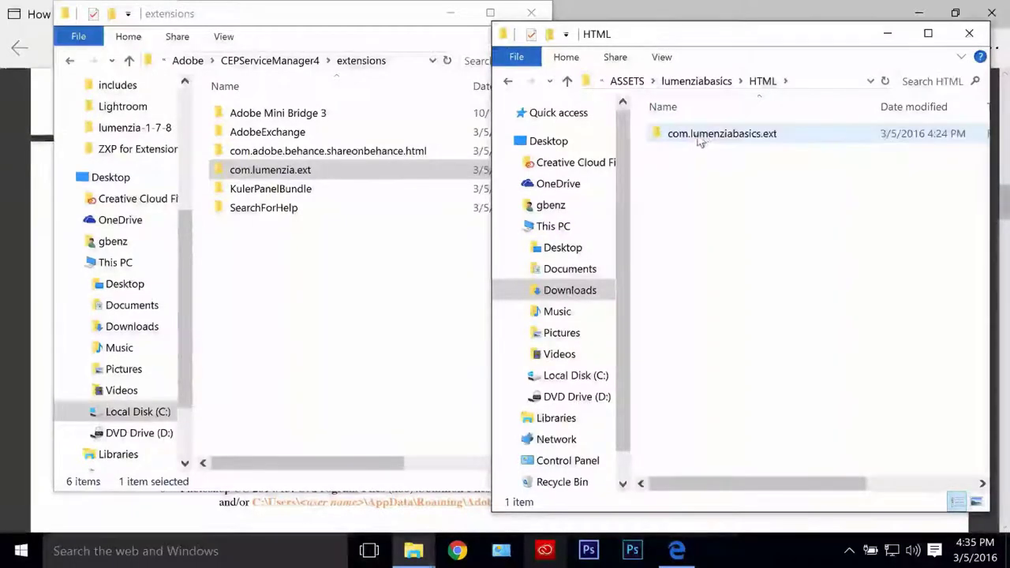
drag(696, 141, 292, 307)
click(457, 265)
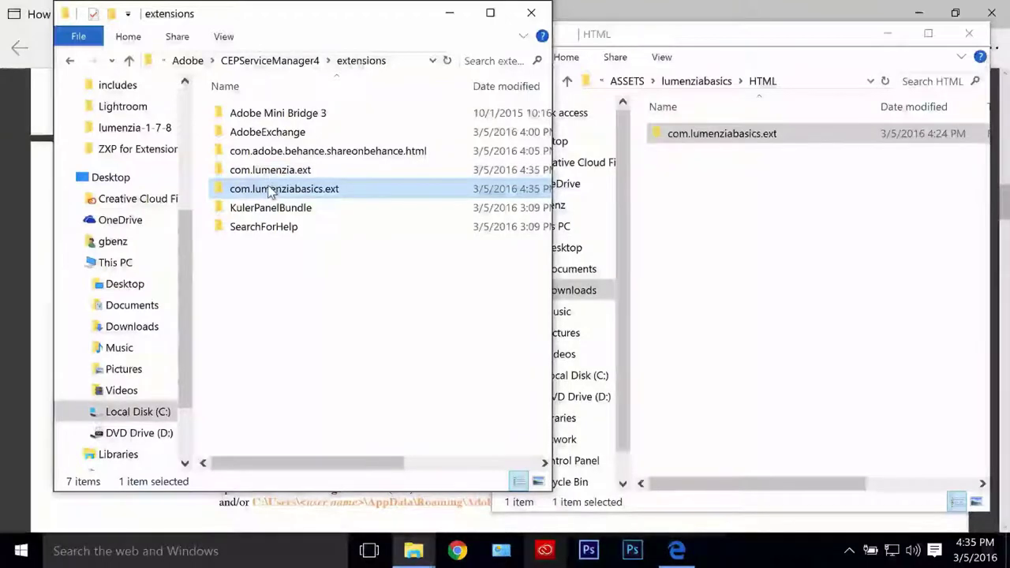
mouse_move(270, 193)
click(846, 166)
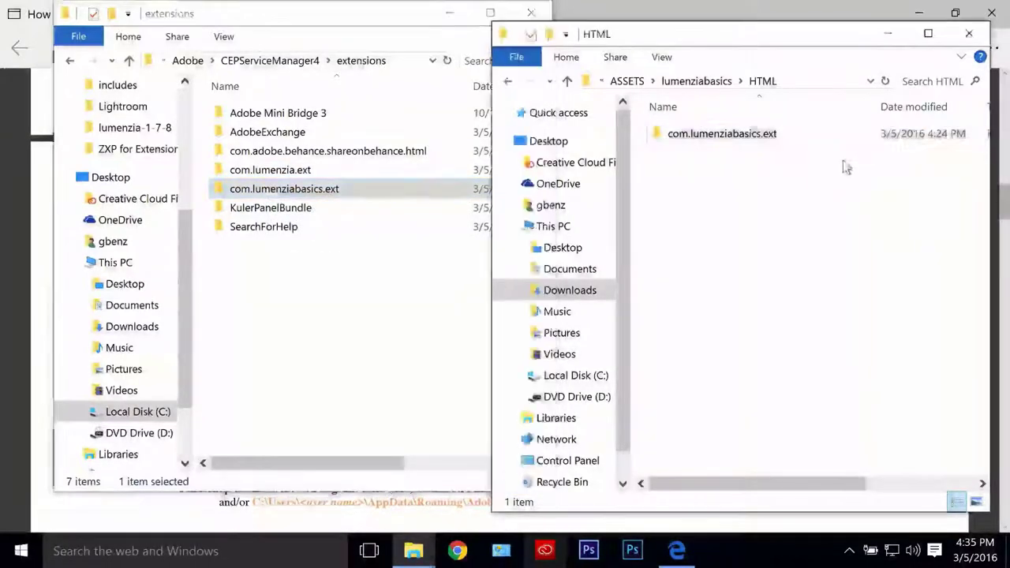
click(698, 81)
double_click(697, 136)
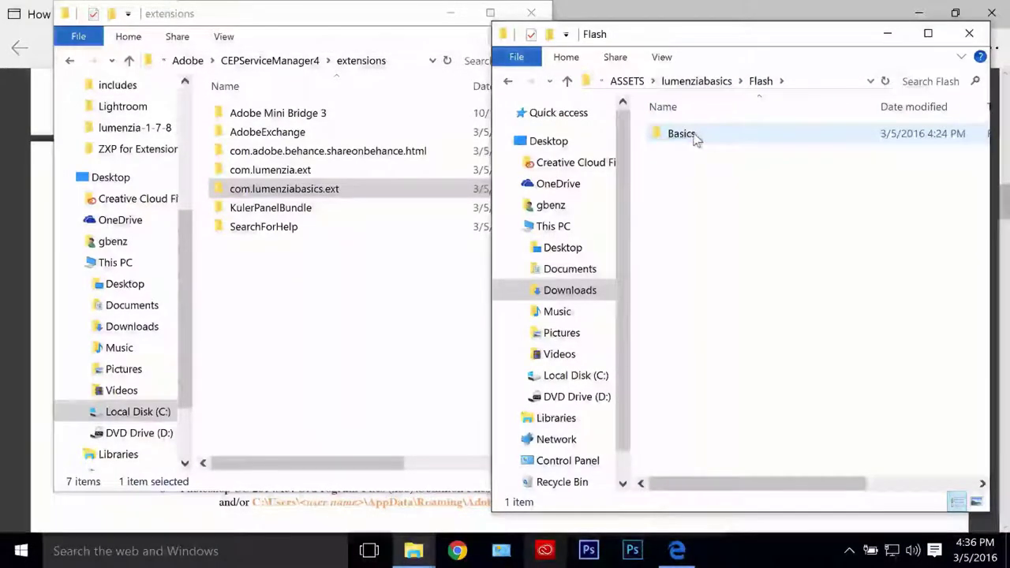
click(697, 81)
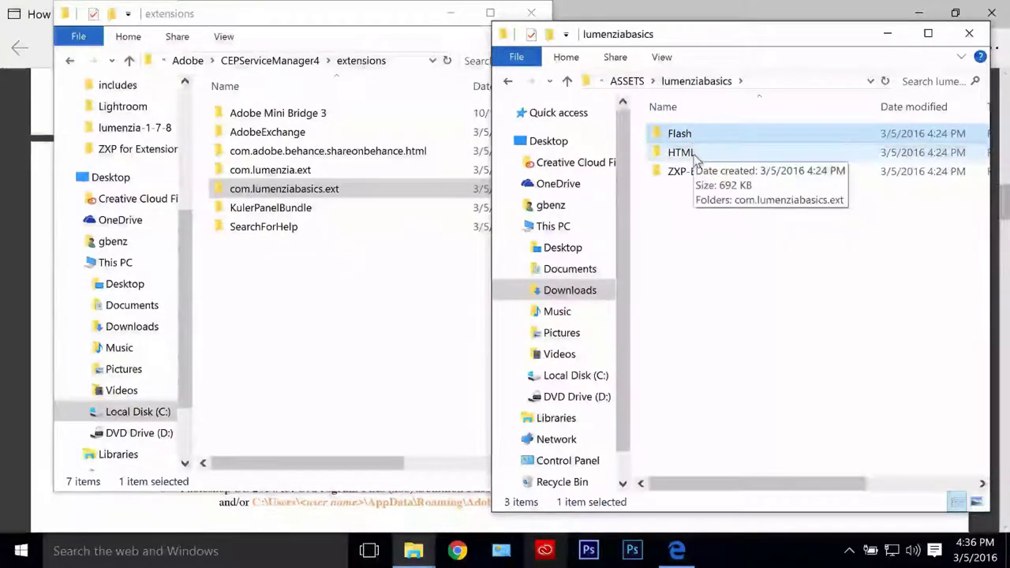
double_click(684, 152)
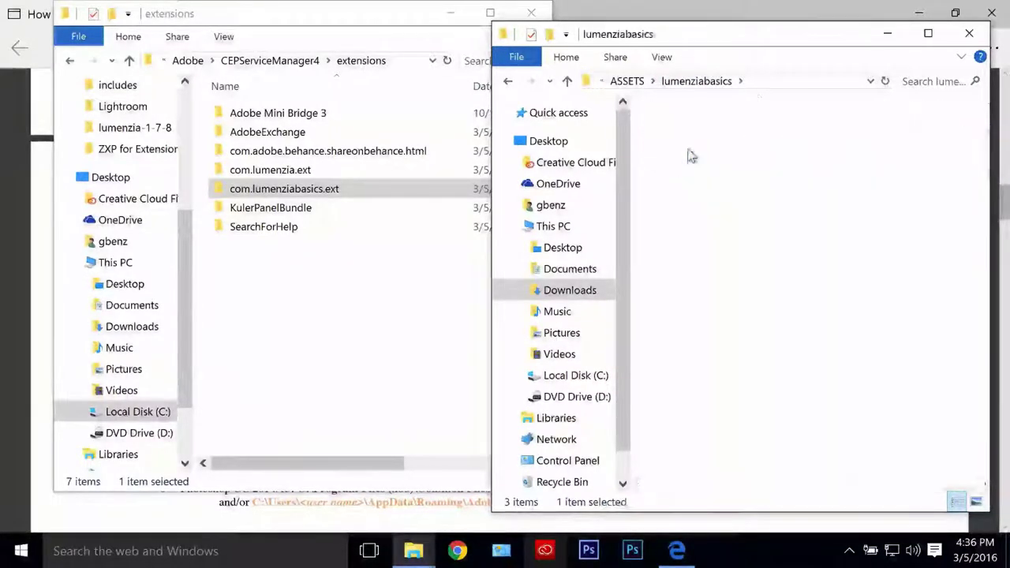
double_click(717, 136)
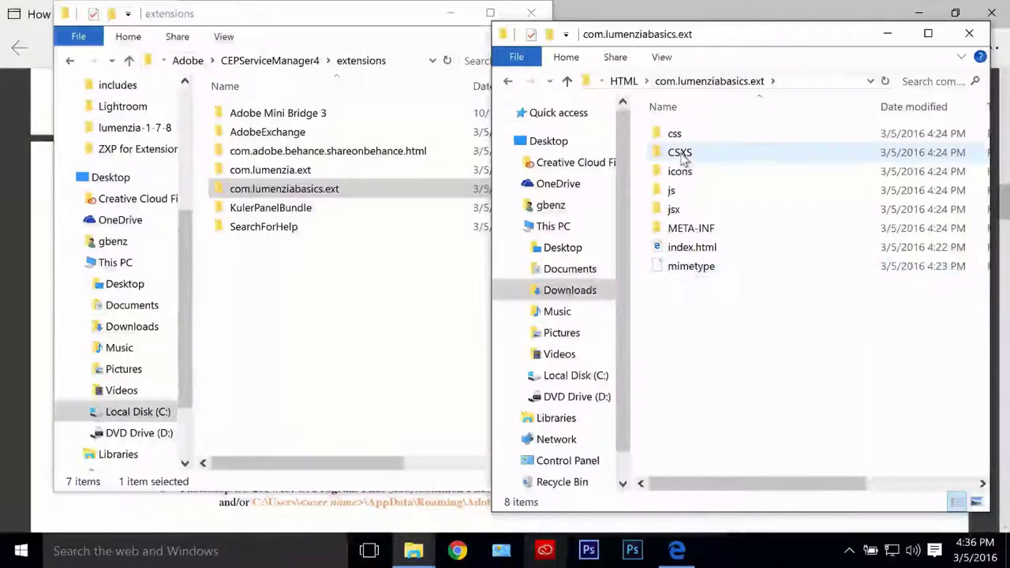
click(624, 82)
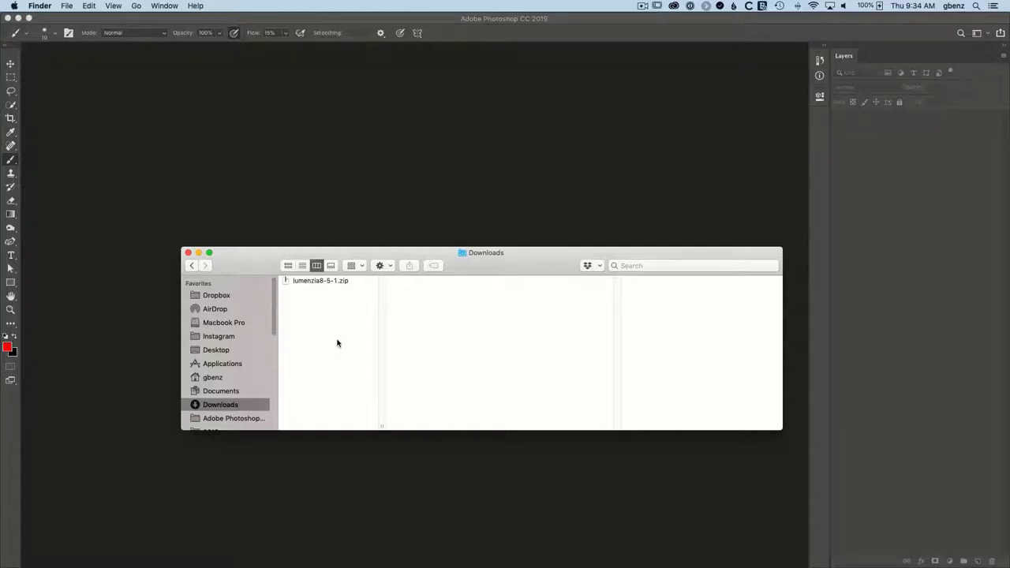
Unzip lumenzia8-5-1.zip in Downloads and widen the column to show full file names
right_click(316, 283)
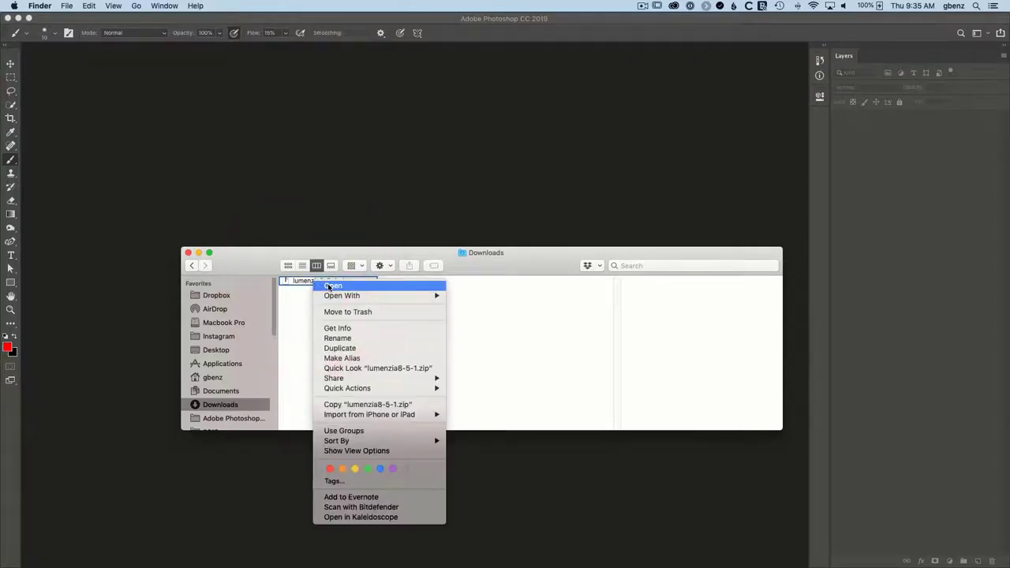
click(328, 287)
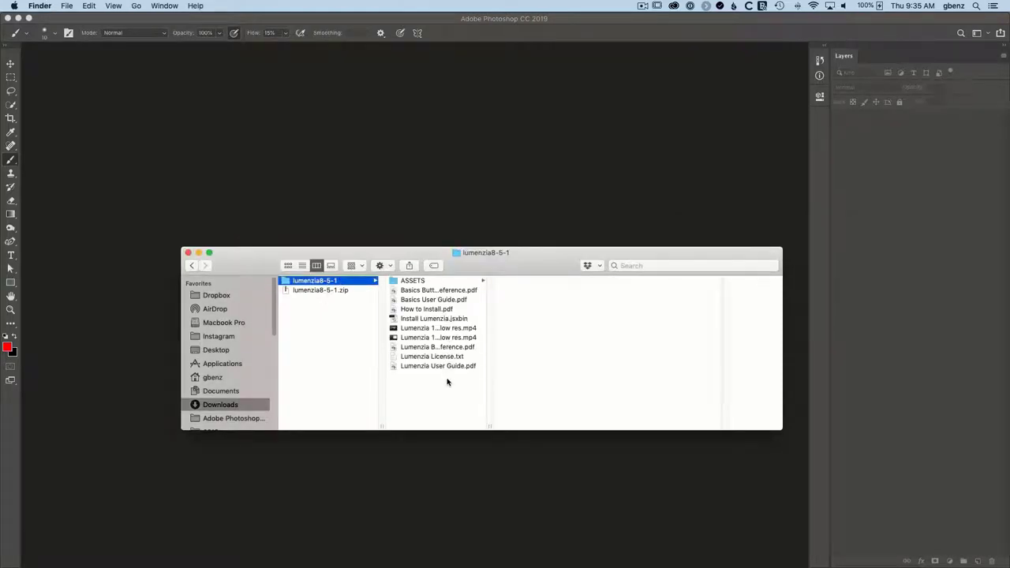
drag(489, 425, 573, 418)
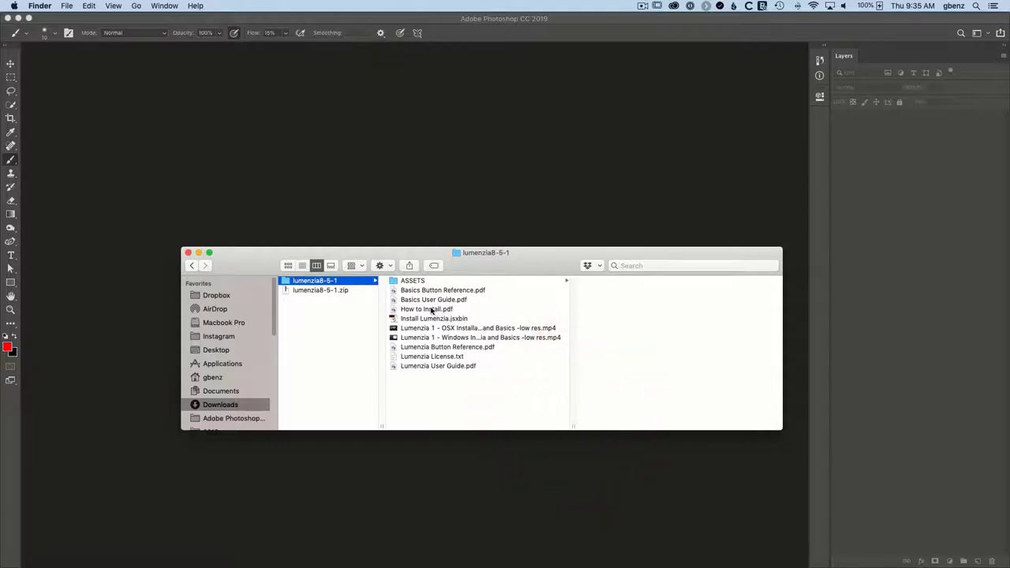
Review the PDF guides, install videos, license text and Install Lumenzia.jsxbin
click(430, 310)
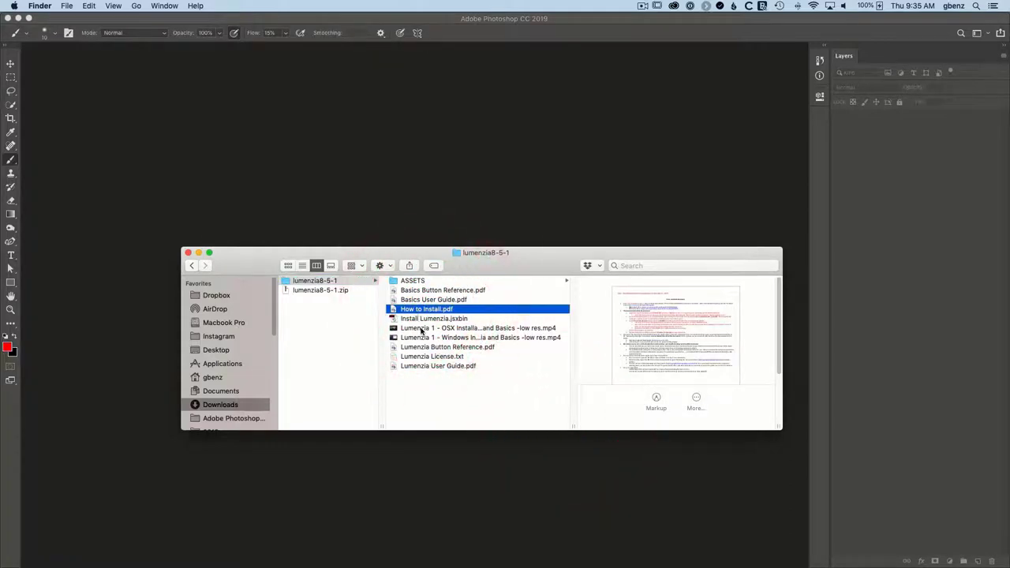
super+click(422, 328)
super+click(426, 338)
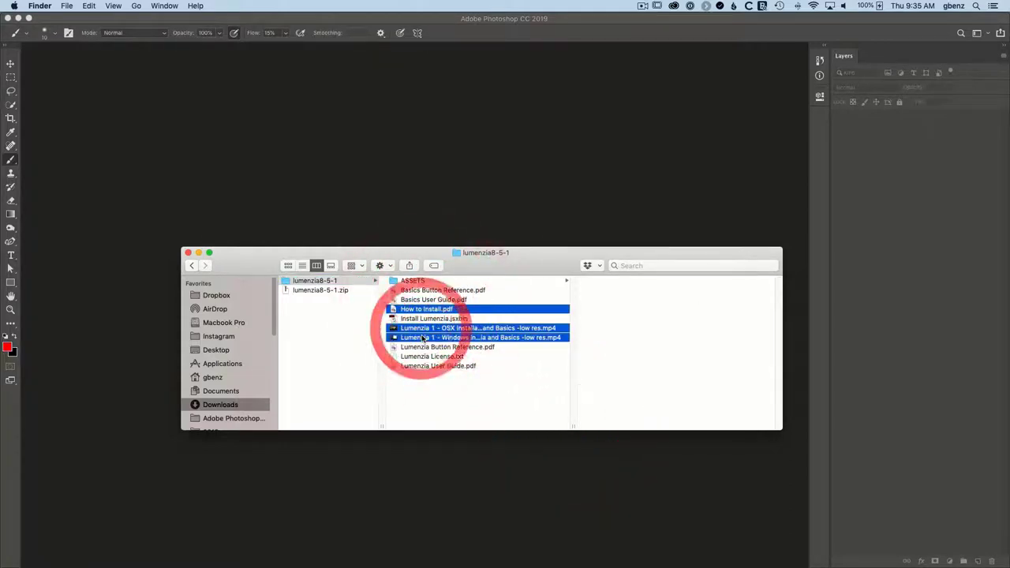
click(440, 300)
super+click(446, 347)
super+click(454, 365)
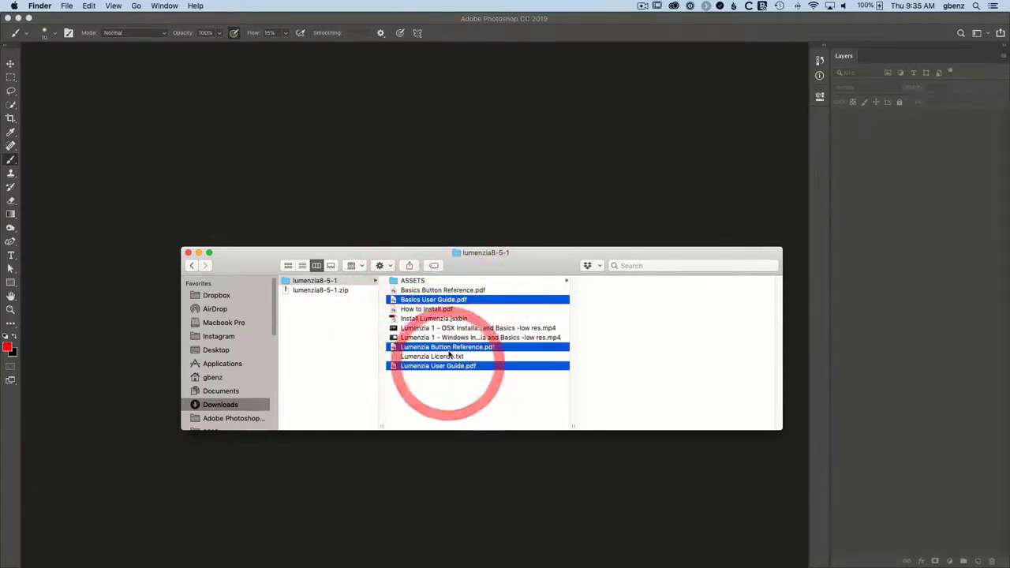
click(433, 359)
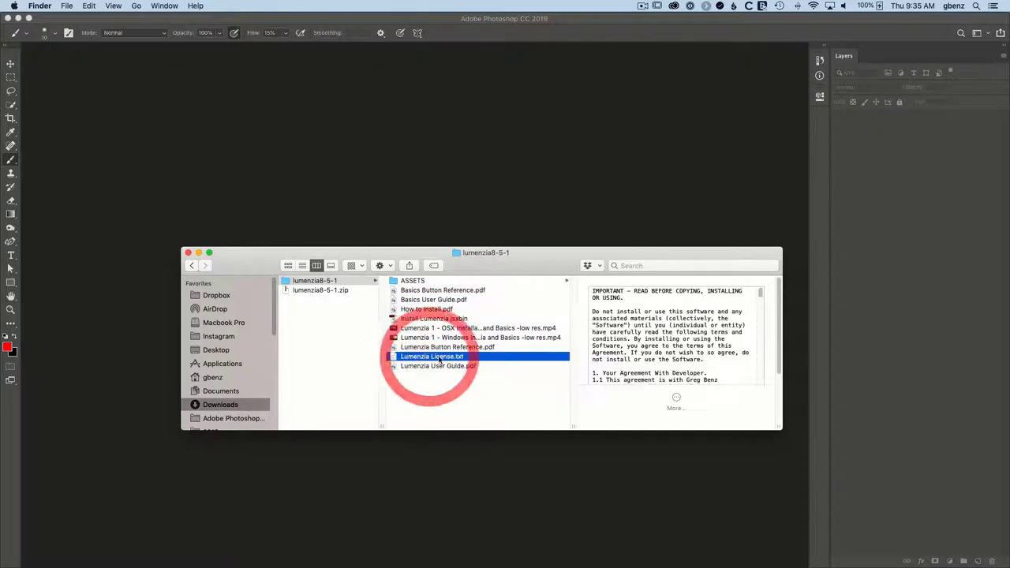
click(425, 320)
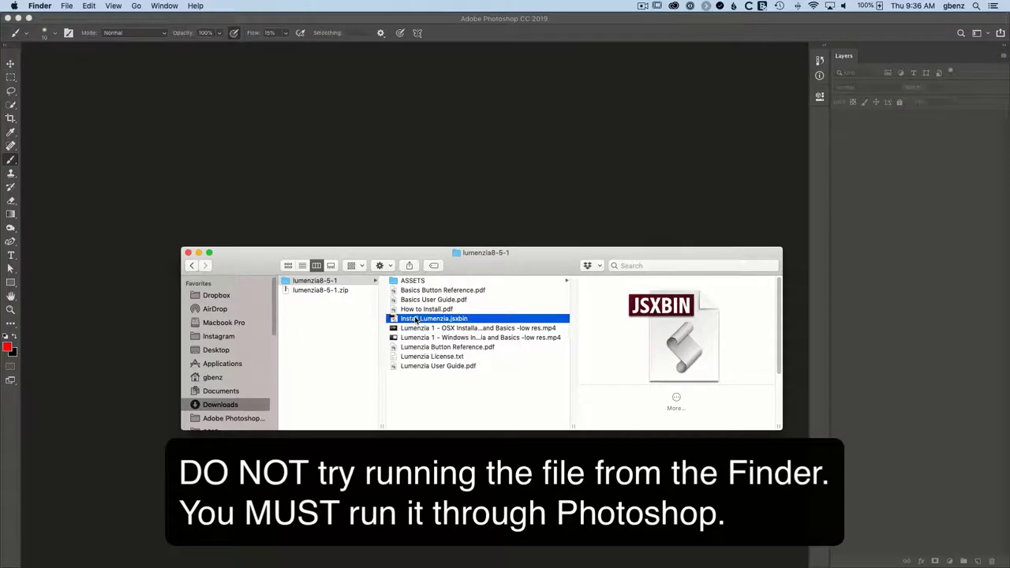
Run Install Lumenzia.jsxbin from Downloads/lumenzia8-5-1 via File > Scripts > Browse
click(50, 22)
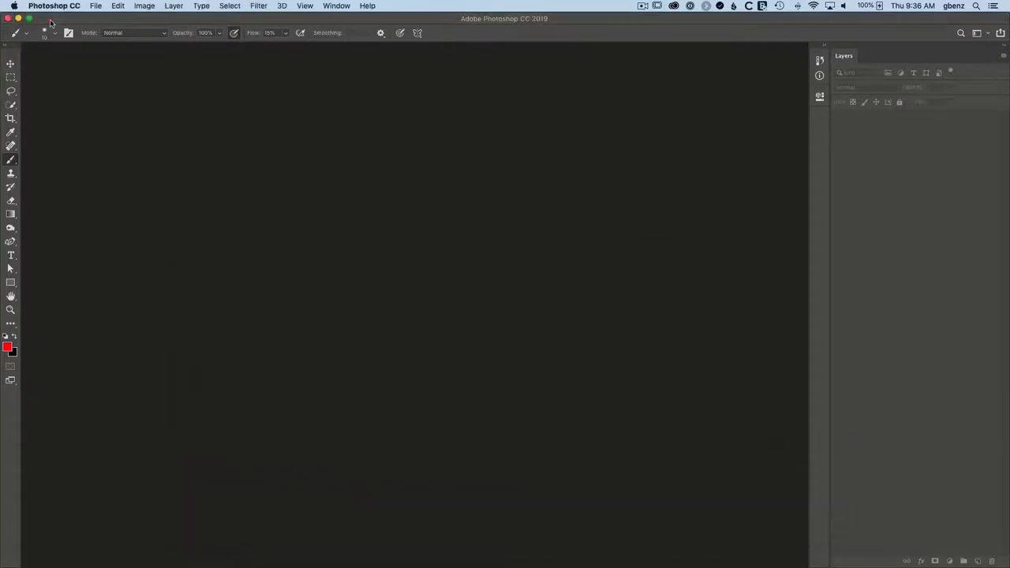
click(96, 5)
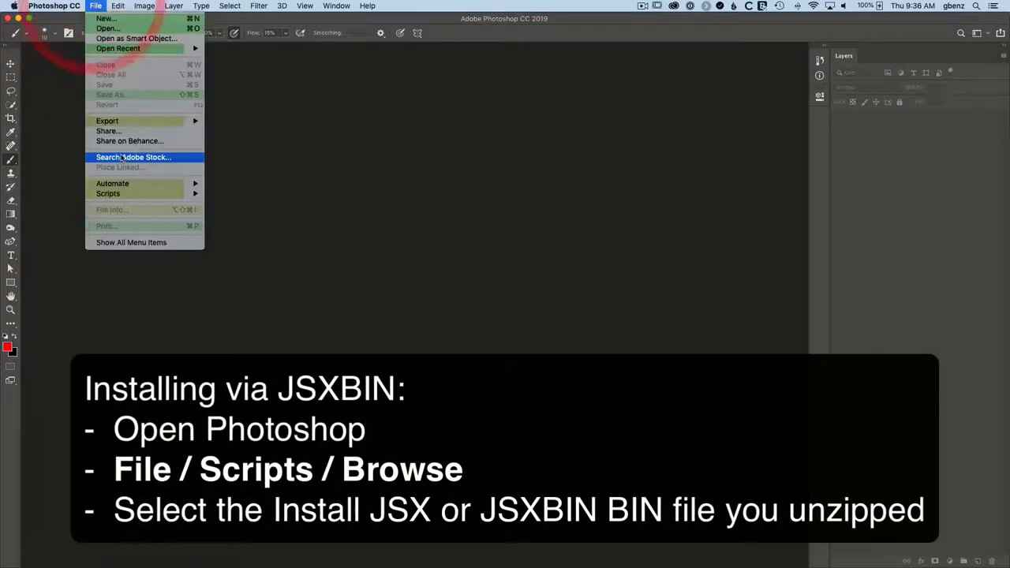
mouse_move(130, 195)
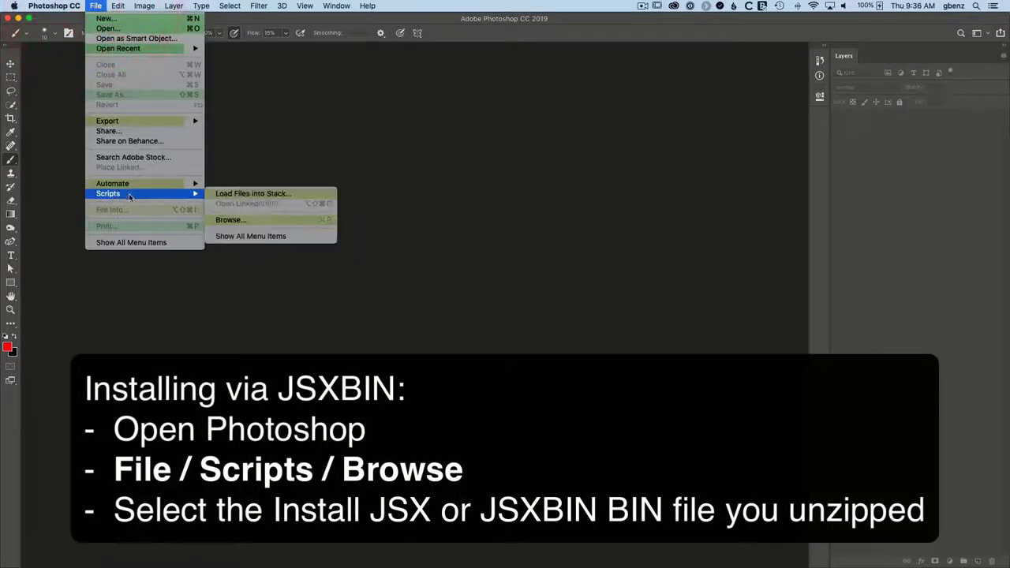
click(242, 220)
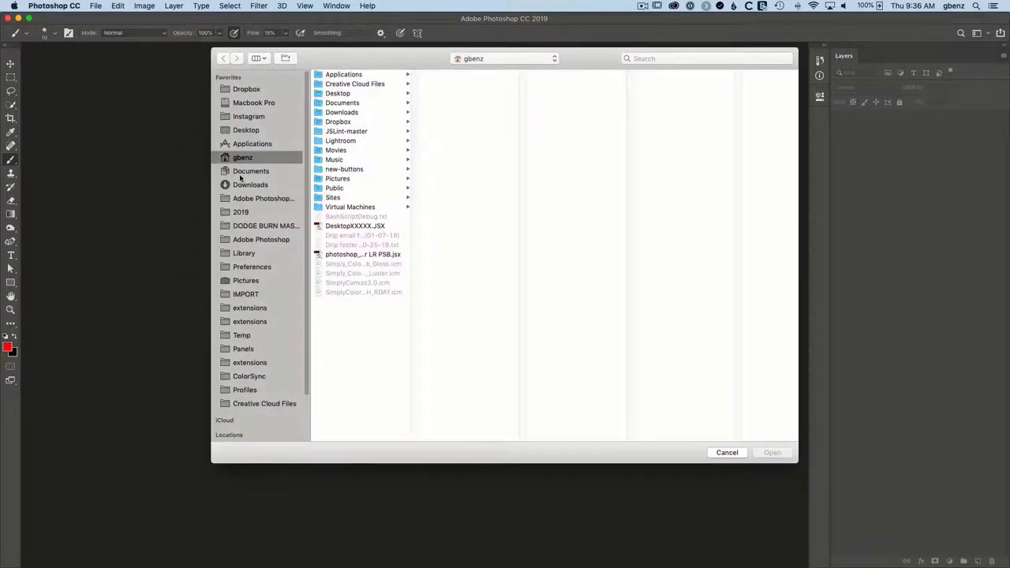
click(242, 185)
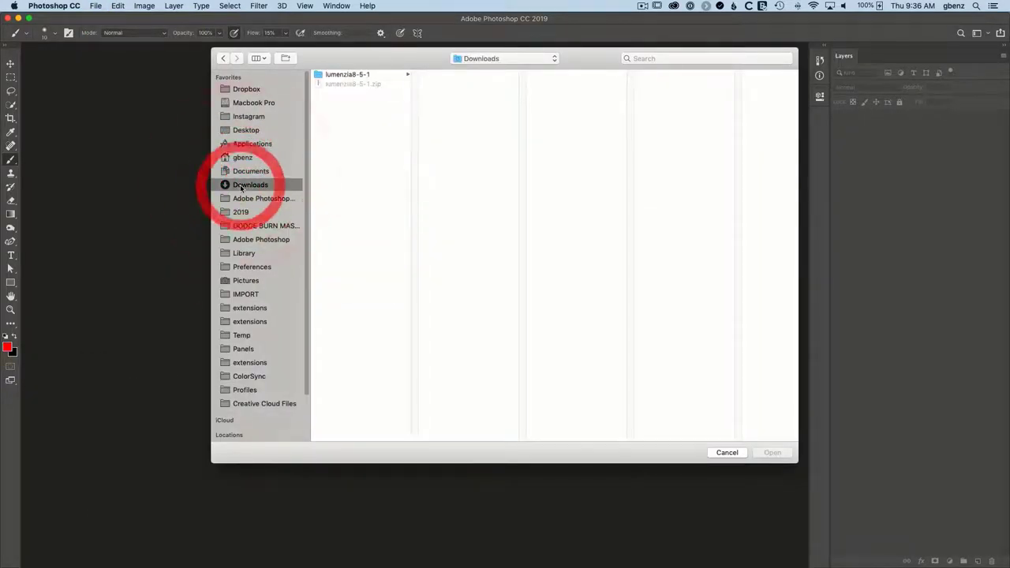
click(352, 75)
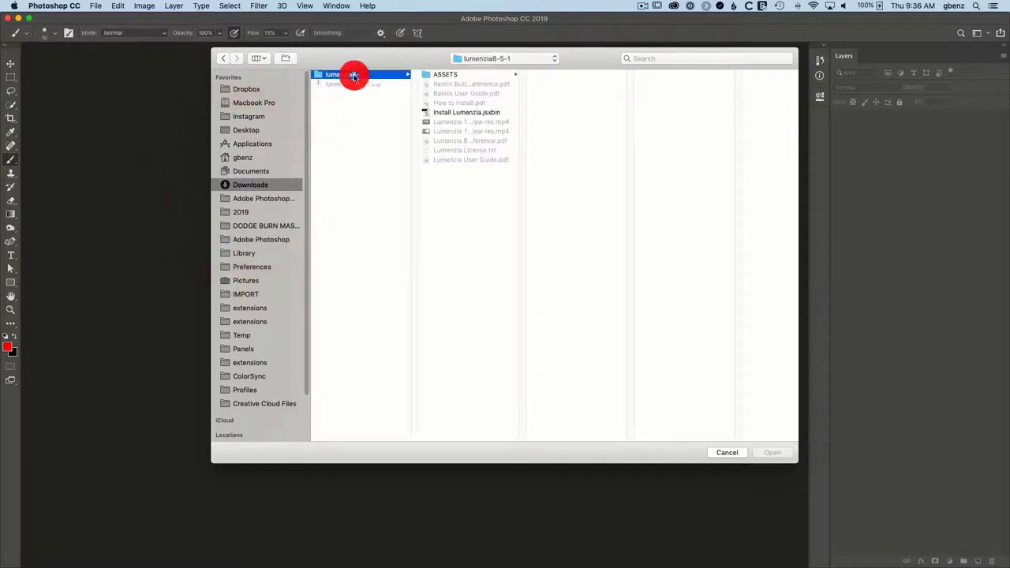
click(463, 113)
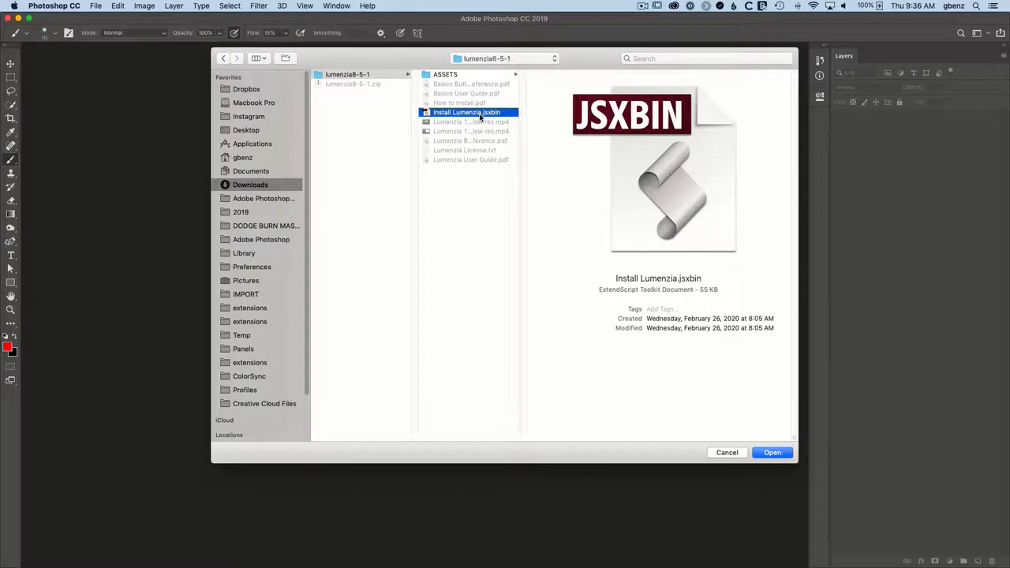
click(776, 454)
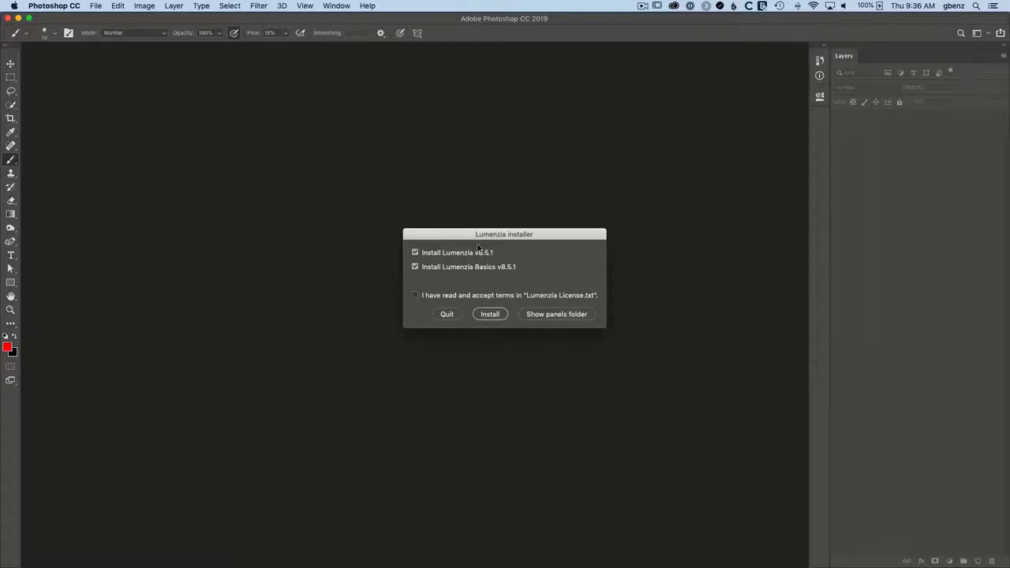
Accept the license, install Lumenzia v8.5.1 and Basics v8.5.1, then check Window > Extensions
click(415, 295)
click(493, 315)
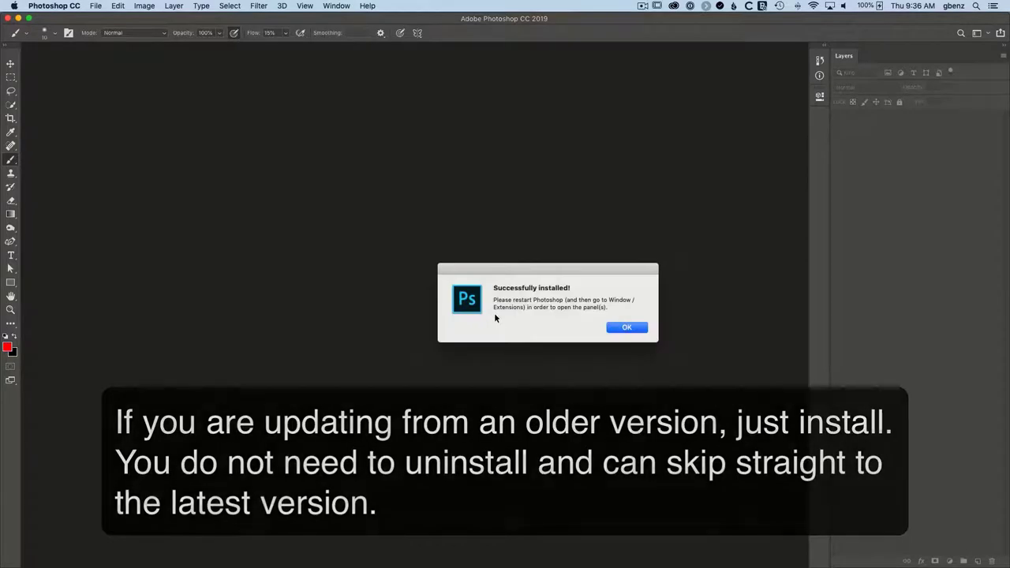
click(610, 330)
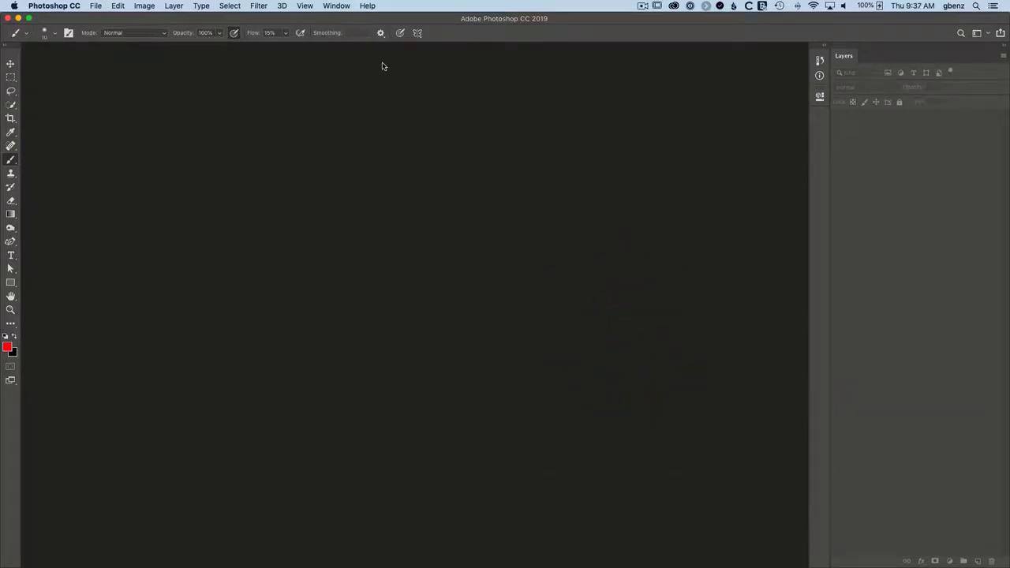
click(335, 6)
mouse_move(356, 59)
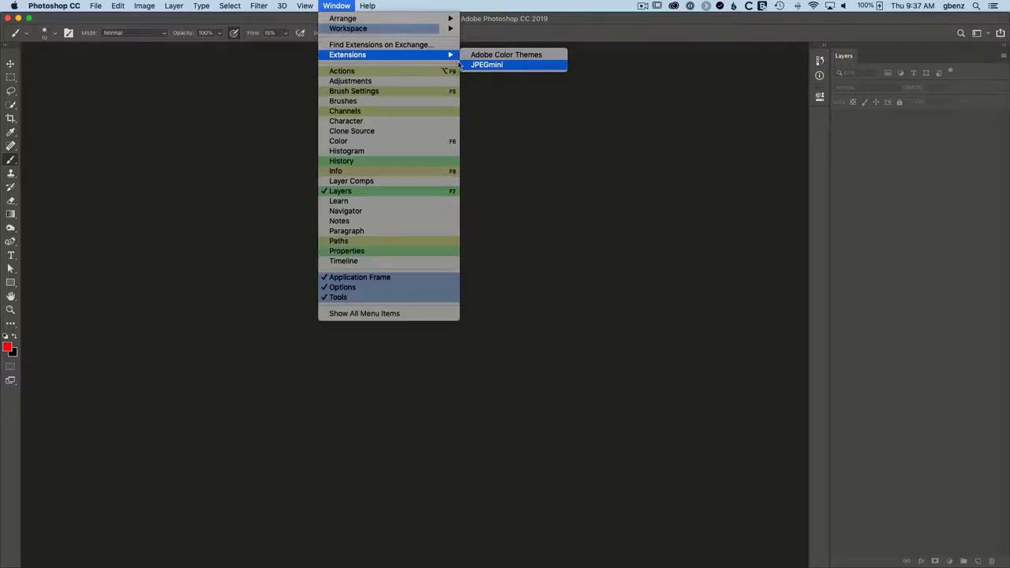
Quit Photoshop so the newly installed extensions load on restart
click(243, 80)
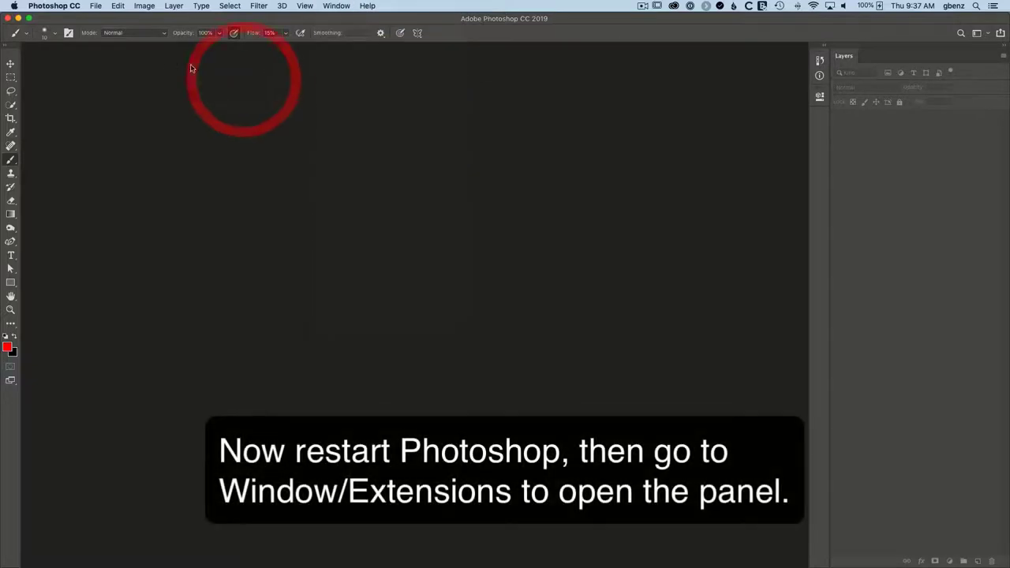
click(57, 7)
click(69, 107)
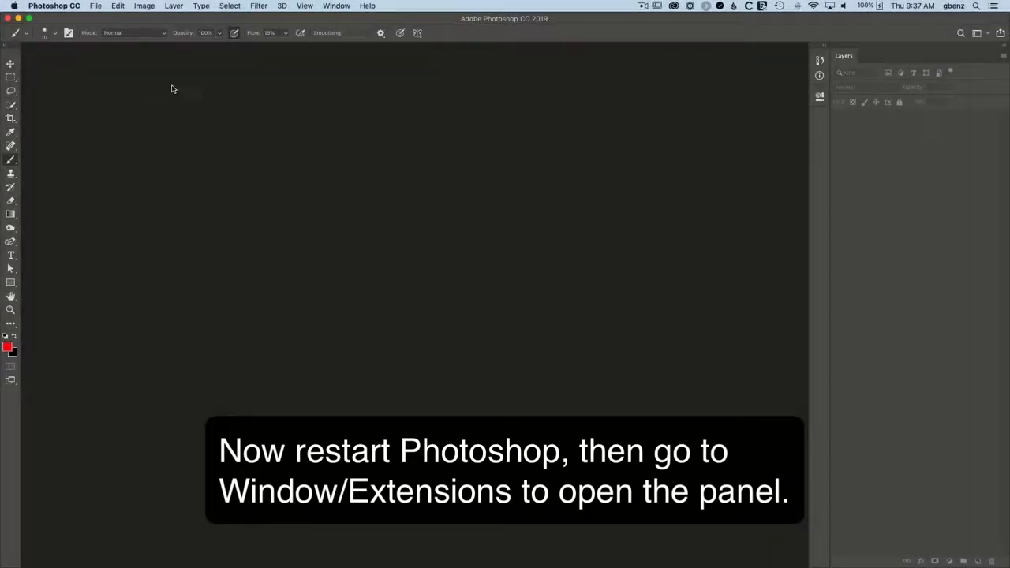
Open the Lumenzia panel from Window > Extensions and dock it above Layers
click(336, 5)
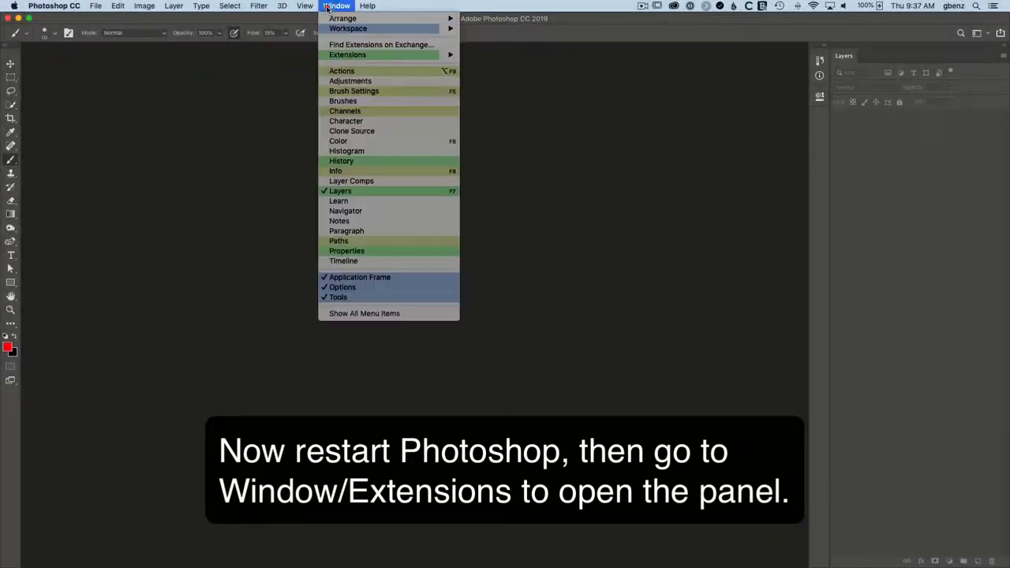
mouse_move(379, 54)
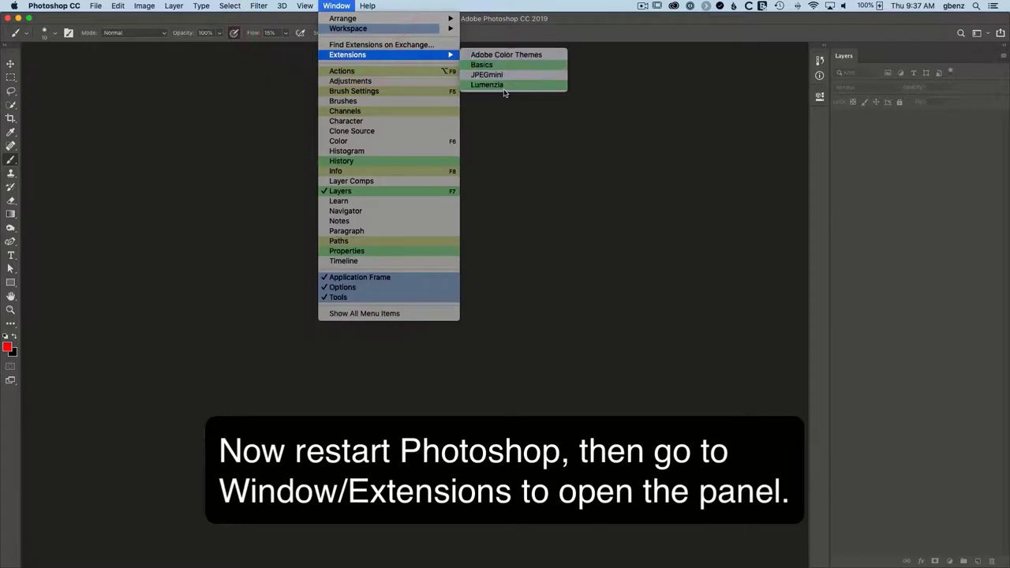
click(500, 87)
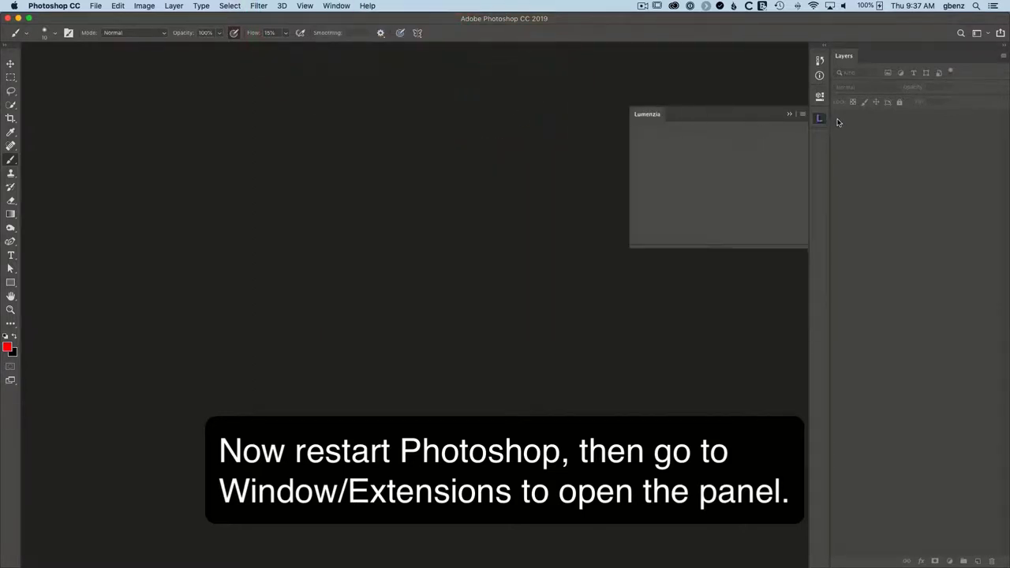
drag(820, 120, 857, 41)
Open the Basics panel, dock it as a tab beside Lumenzia, keeping Lumenzia in front
click(336, 6)
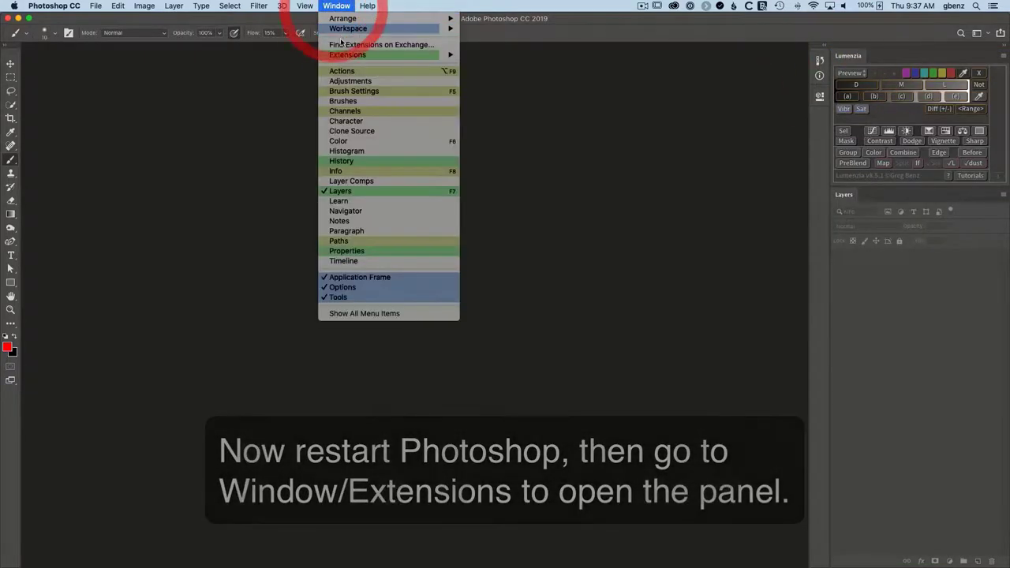
mouse_move(344, 57)
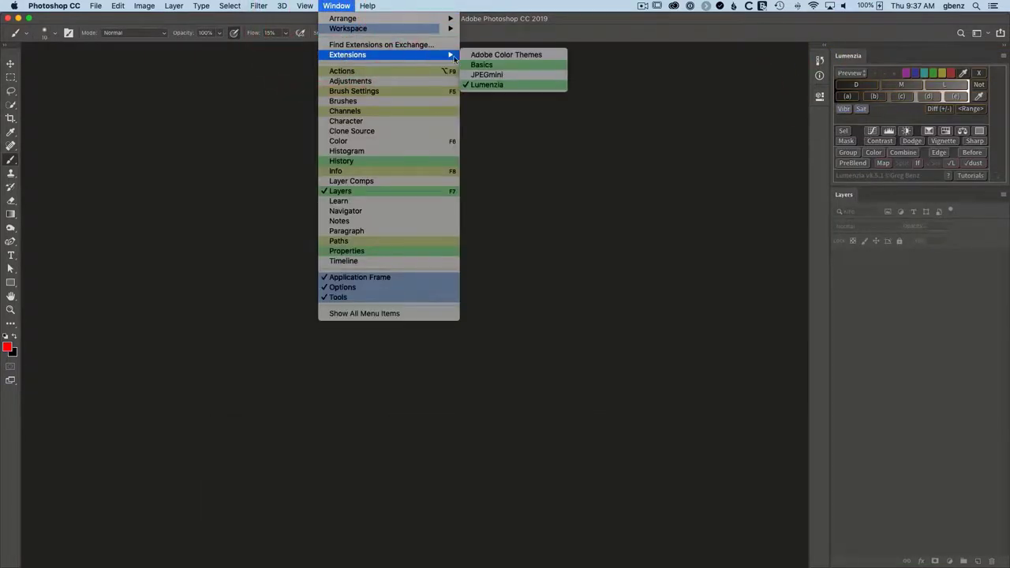
click(494, 67)
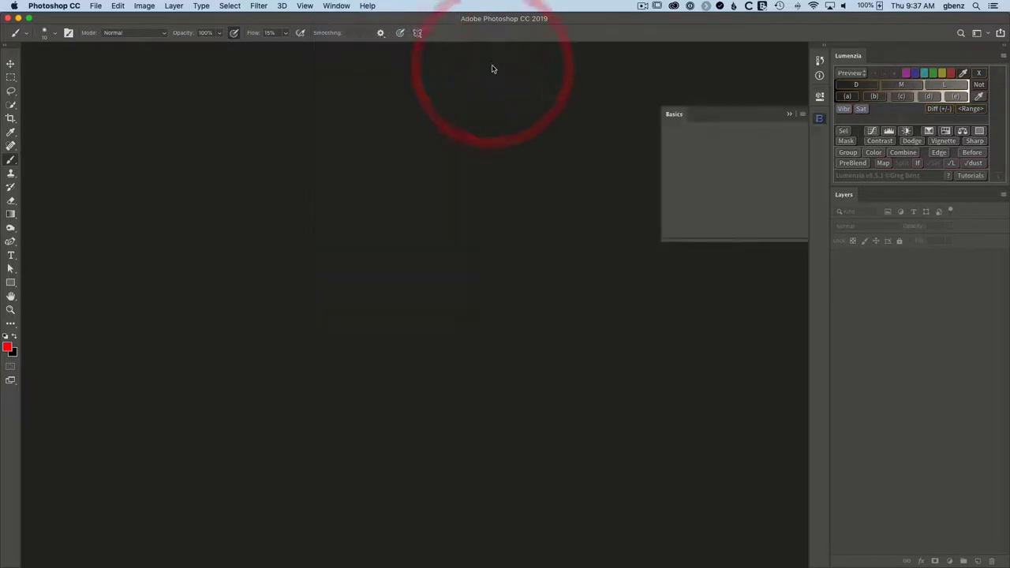
drag(820, 120, 876, 56)
click(858, 57)
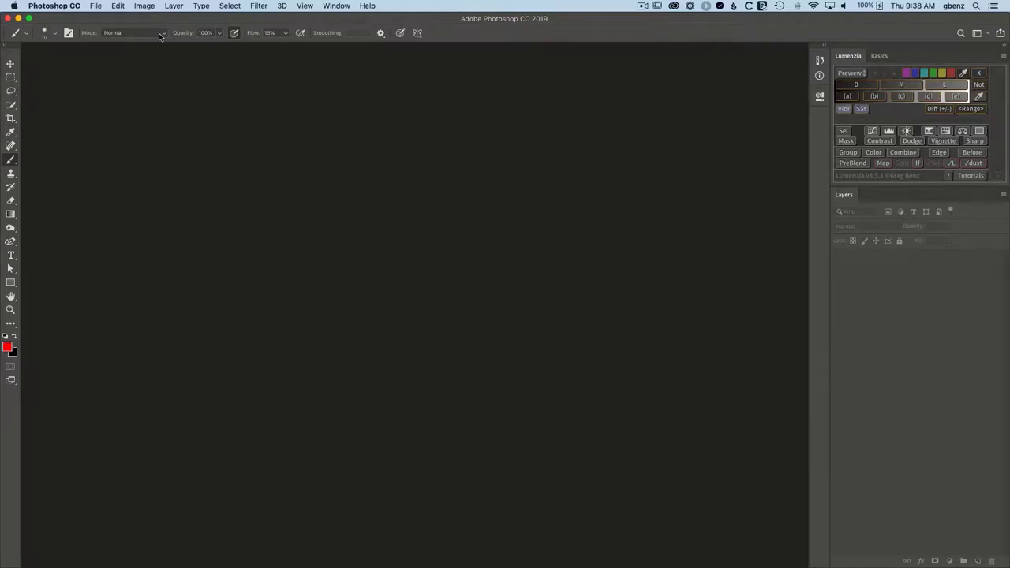
Rerun Install Lumenzia.jsxbin from Downloads/lumenzia8-5-1 and open the installer's panels folder
click(95, 8)
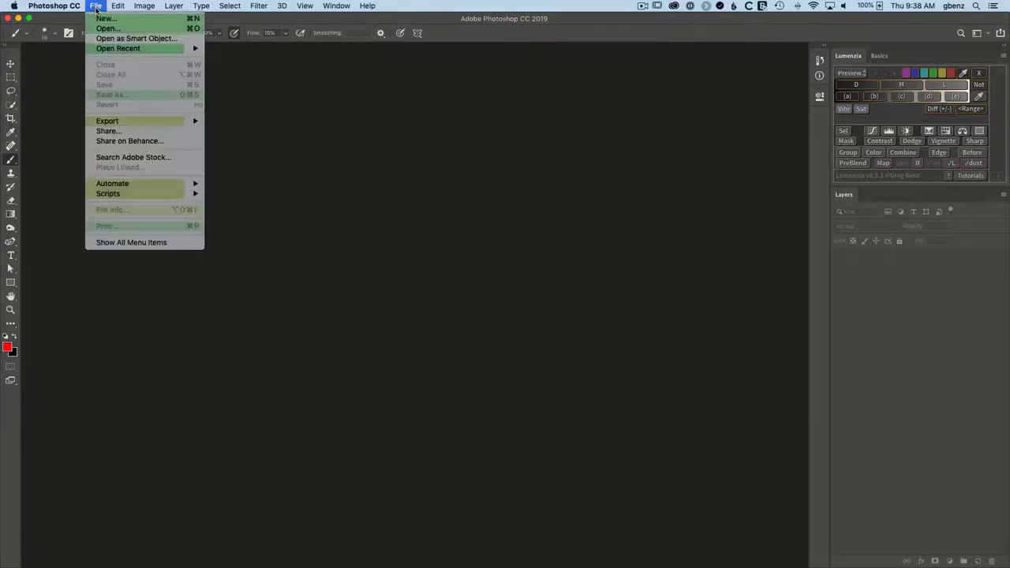
mouse_move(168, 195)
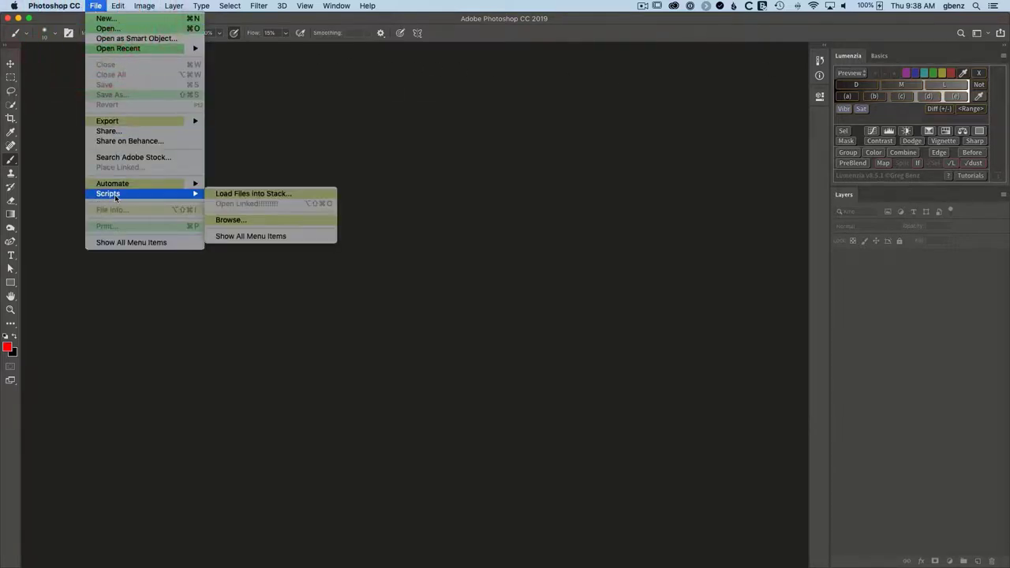
click(239, 221)
click(247, 185)
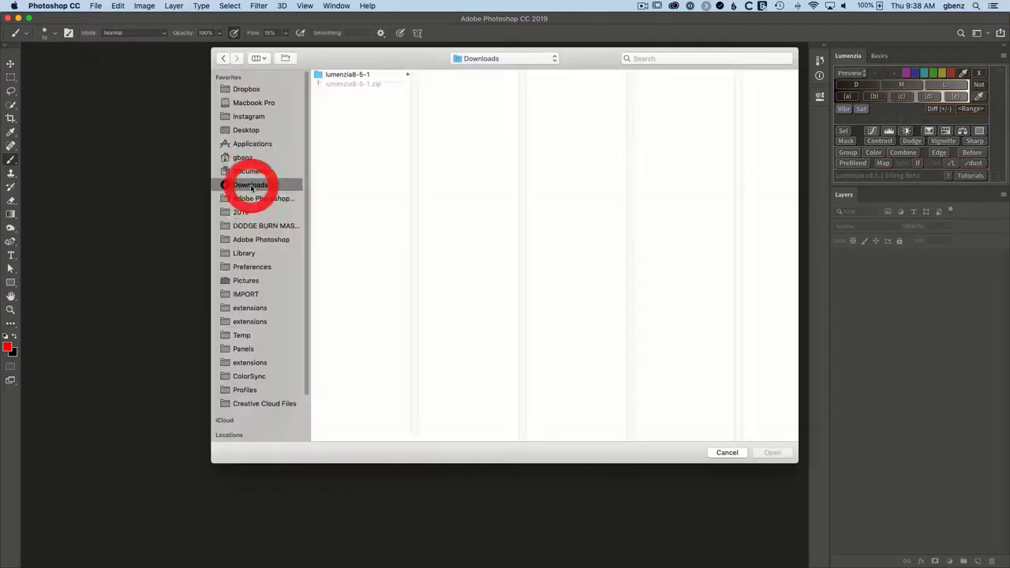
click(350, 76)
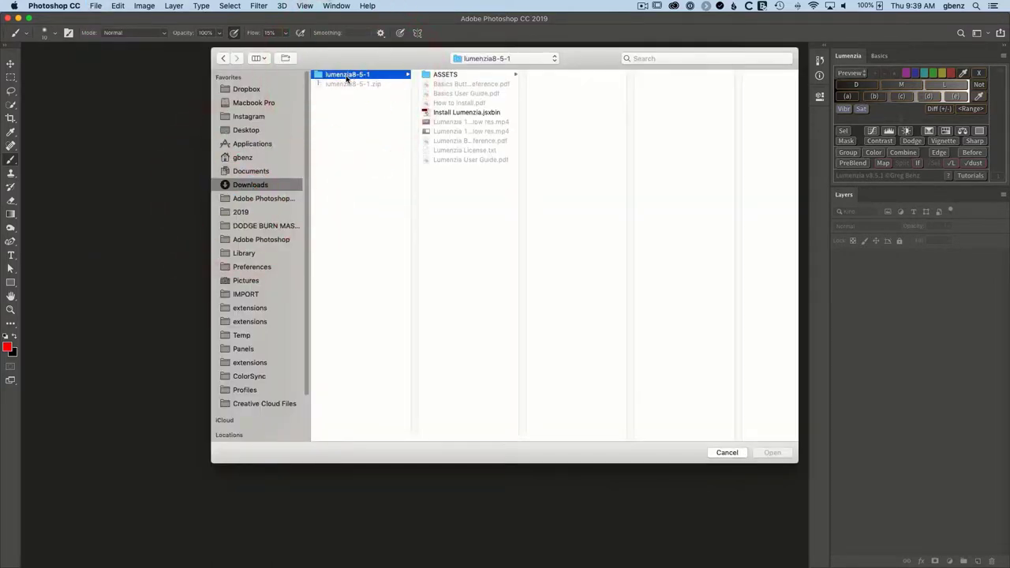
click(455, 114)
click(770, 454)
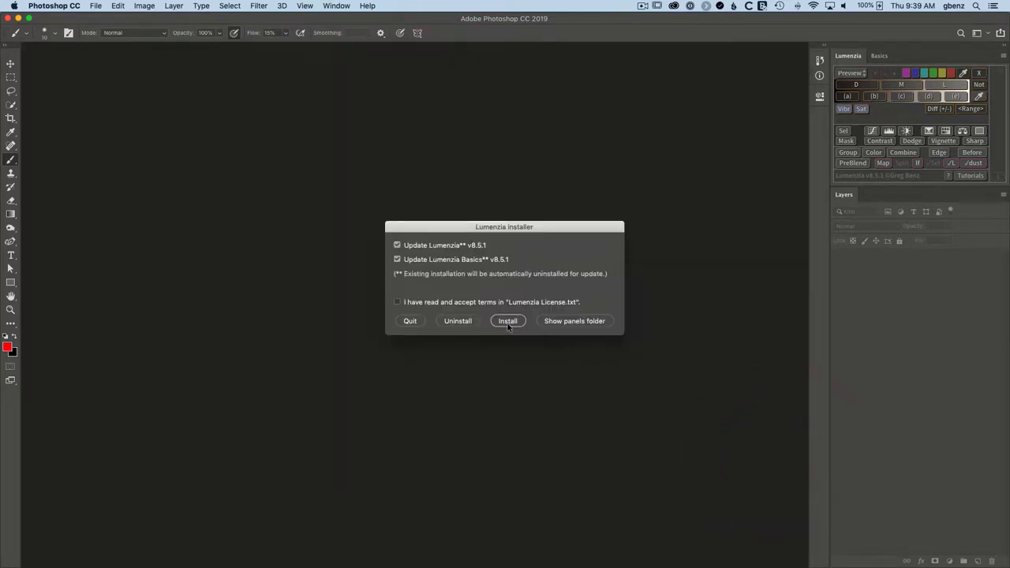
click(556, 322)
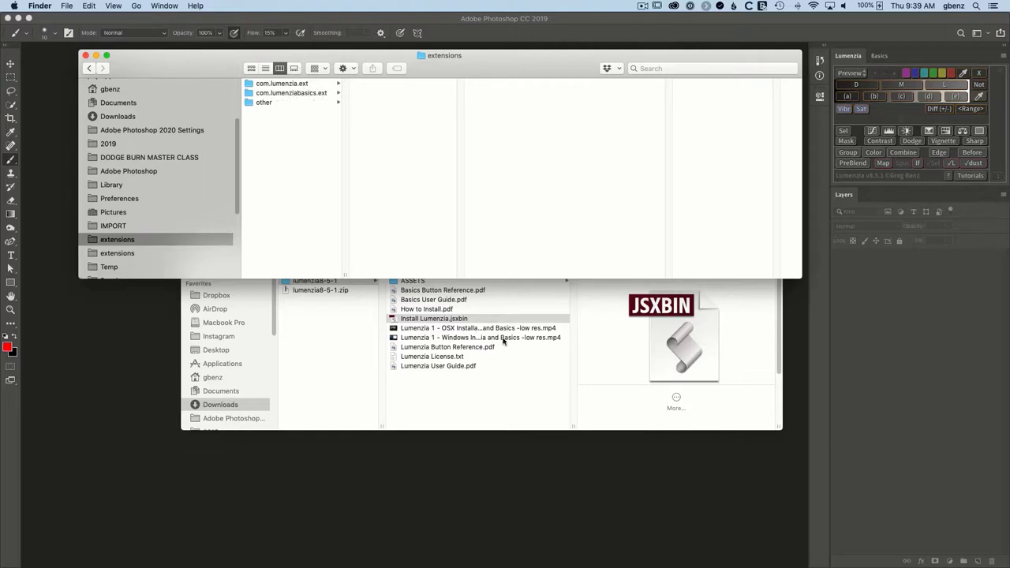
Drag com.lumenzia.ext from lumenzia8-5-1/ASSETS/lumenzia/HTML into the extensions window, replacing the old copy
click(537, 405)
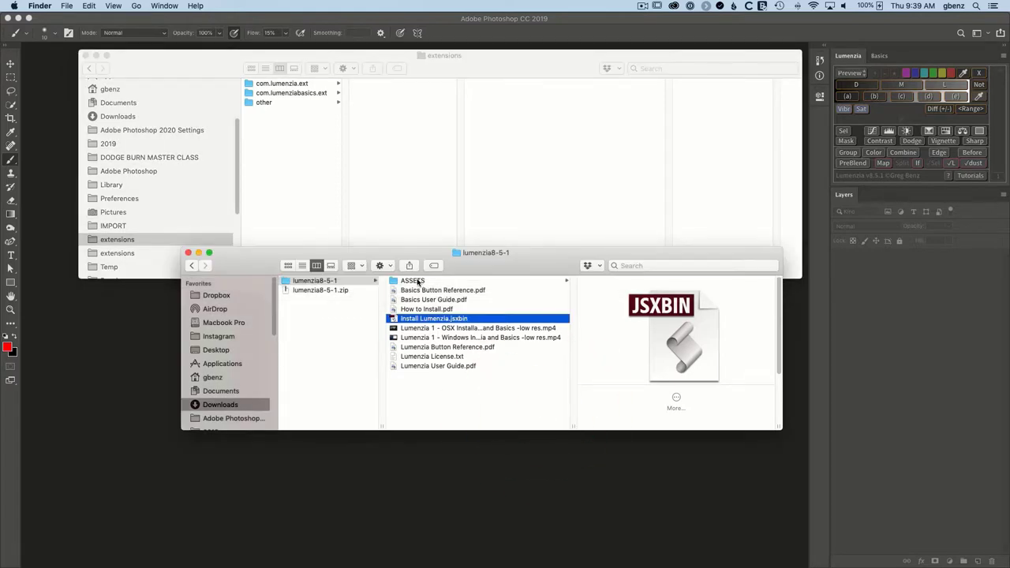
click(417, 282)
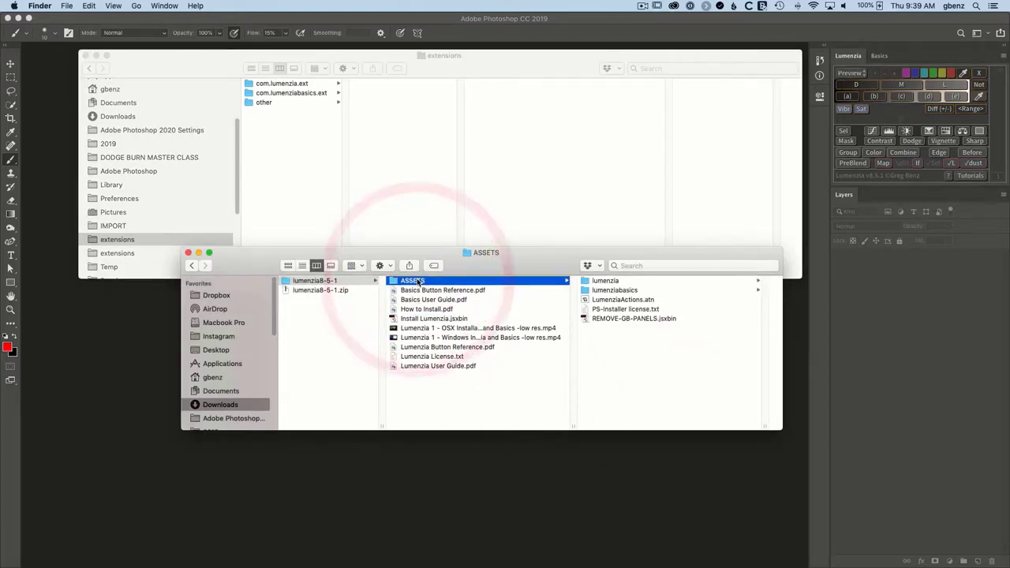
click(608, 282)
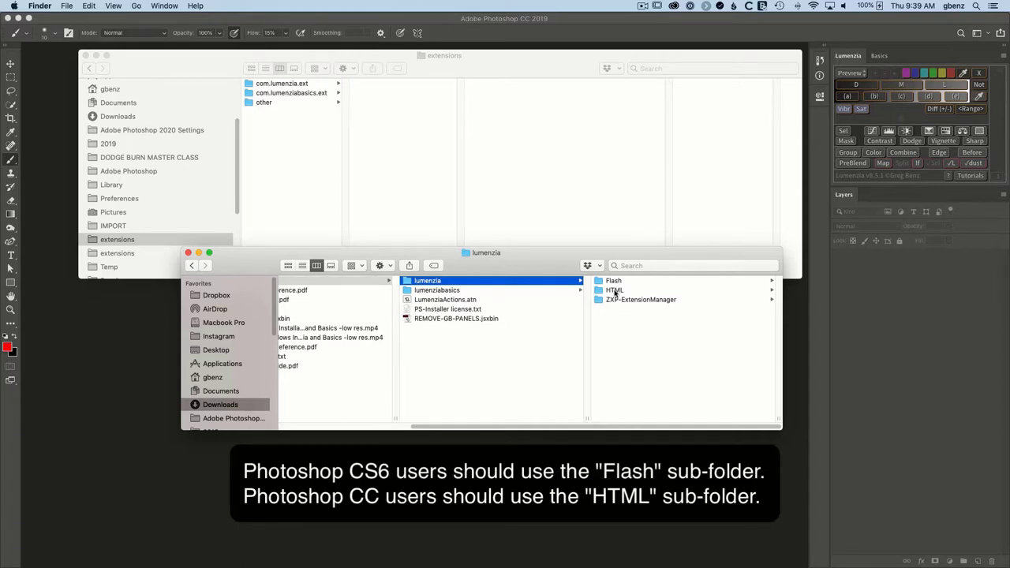
click(615, 291)
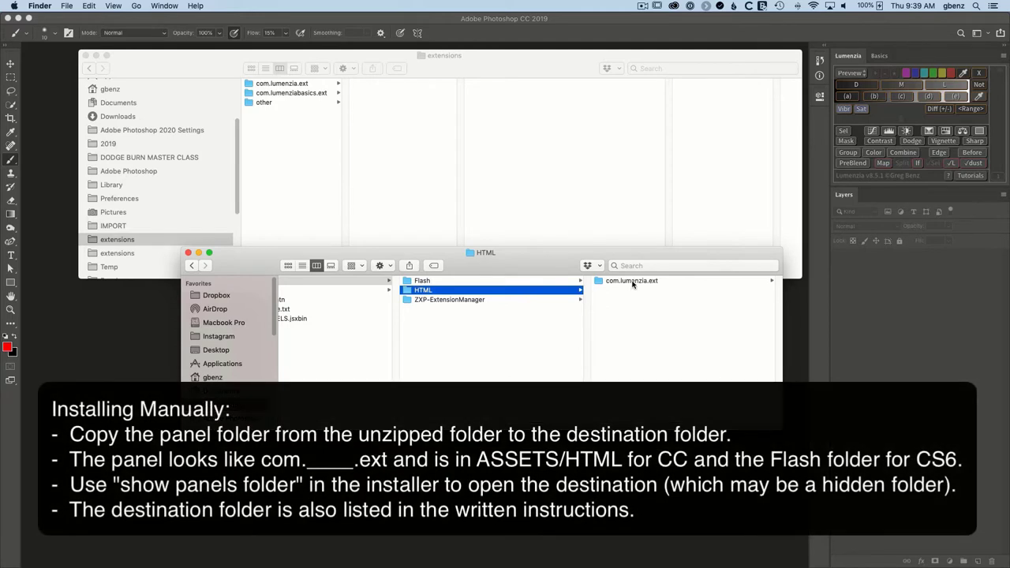
drag(634, 283, 295, 155)
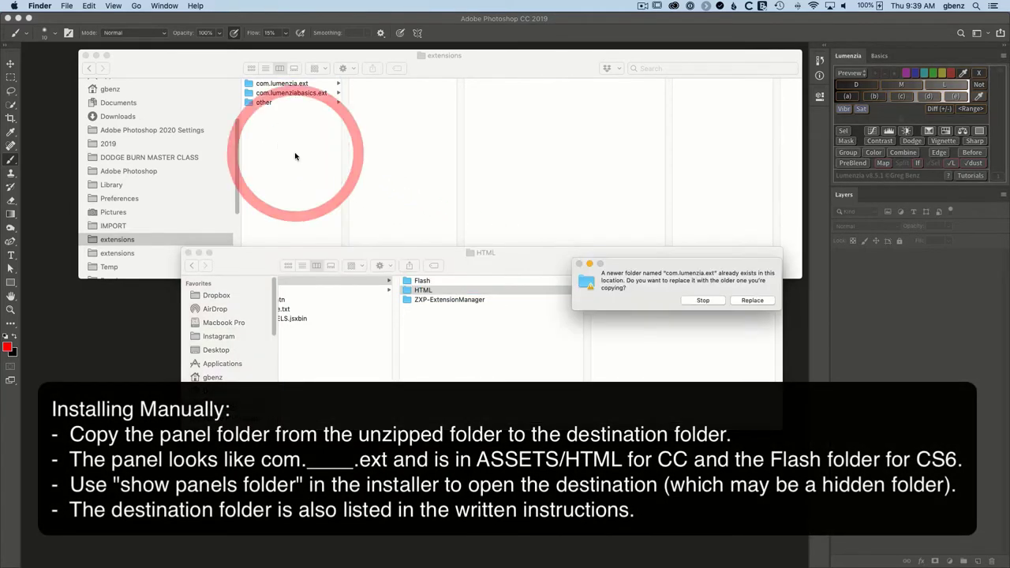
click(756, 301)
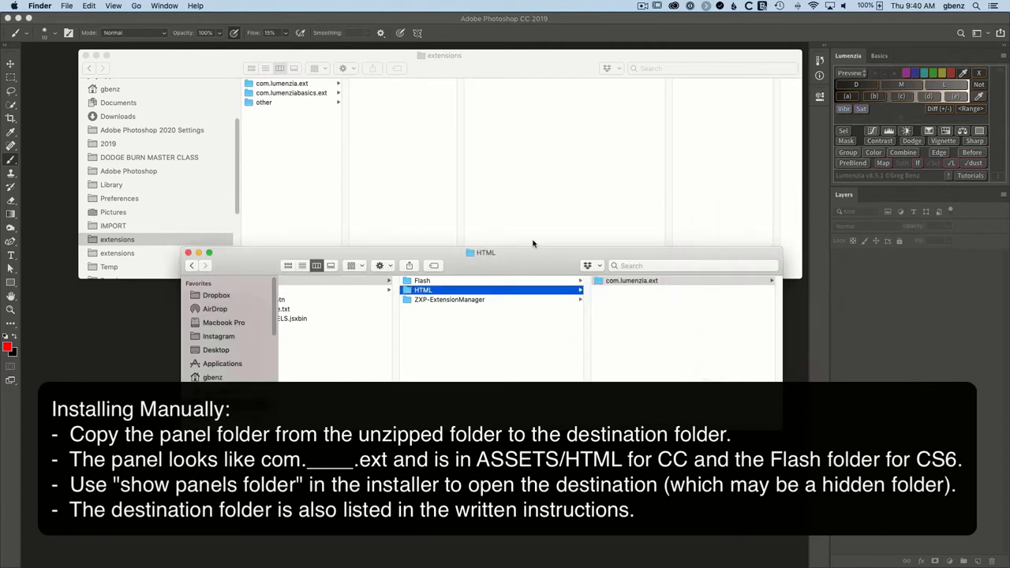